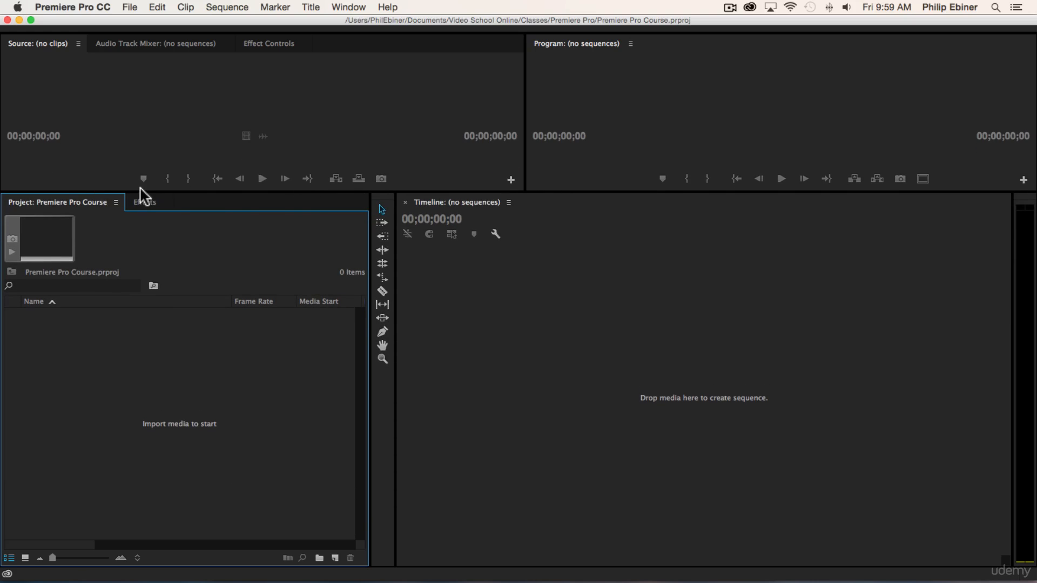
# Enlarge the Project and Timeline panels by moving up the divider below the Source and Program monitors.
pyautogui.moveTo(142, 193); pyautogui.dragTo(147, 143)
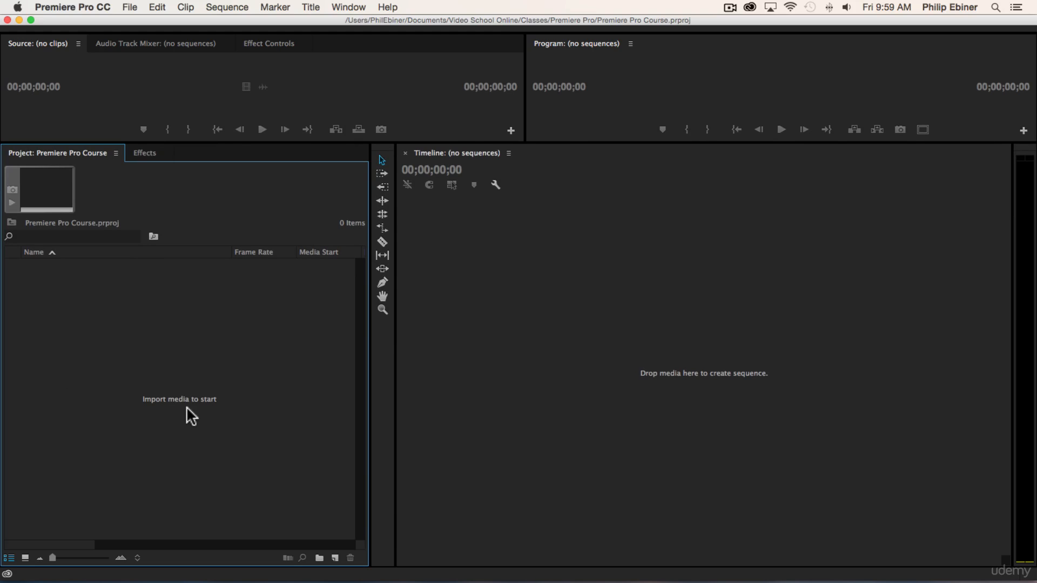
pyautogui.doubleClick(153, 365)
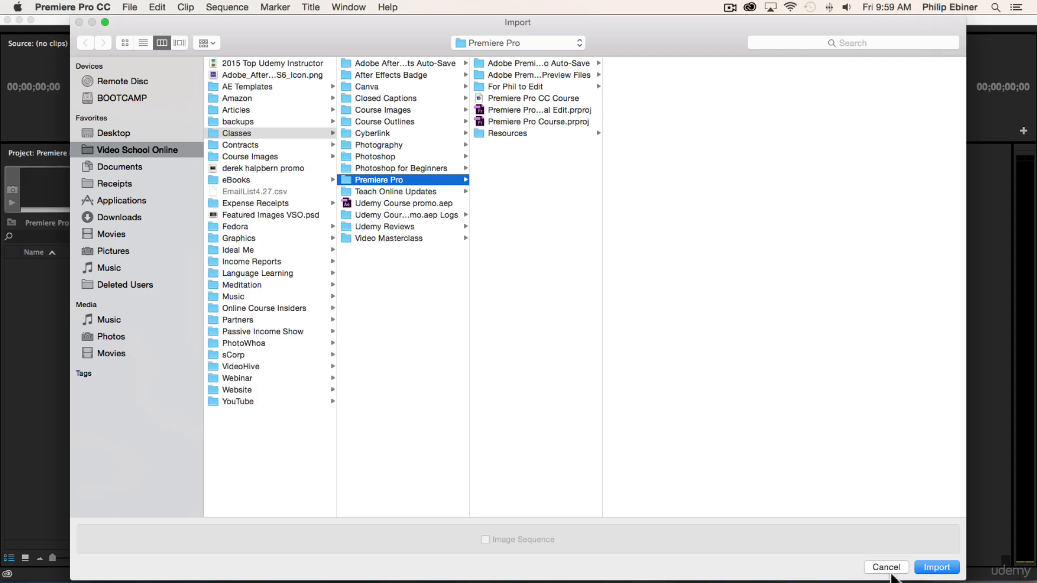
pyautogui.click(882, 564)
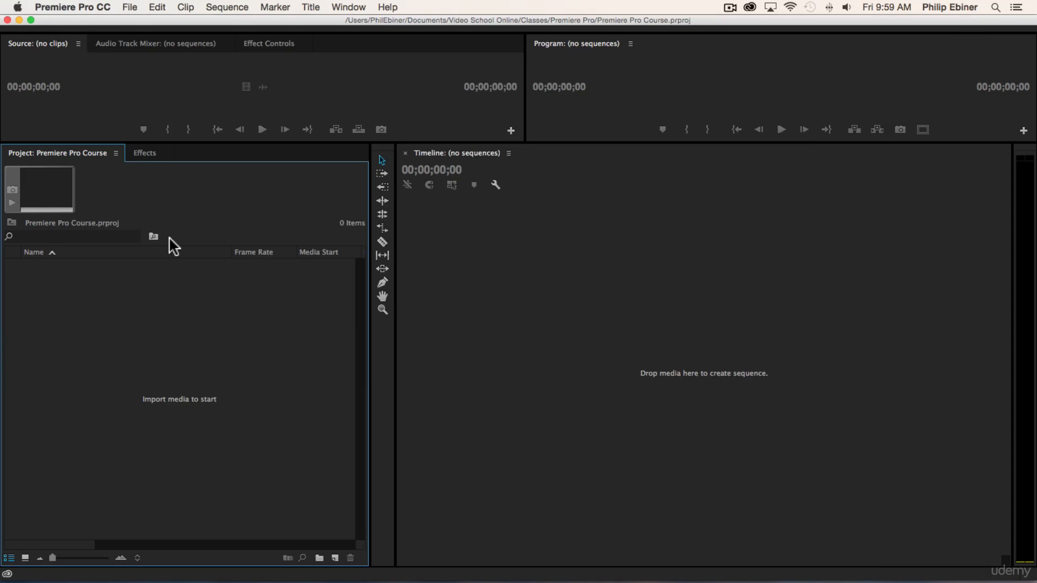
pyautogui.click(130, 7)
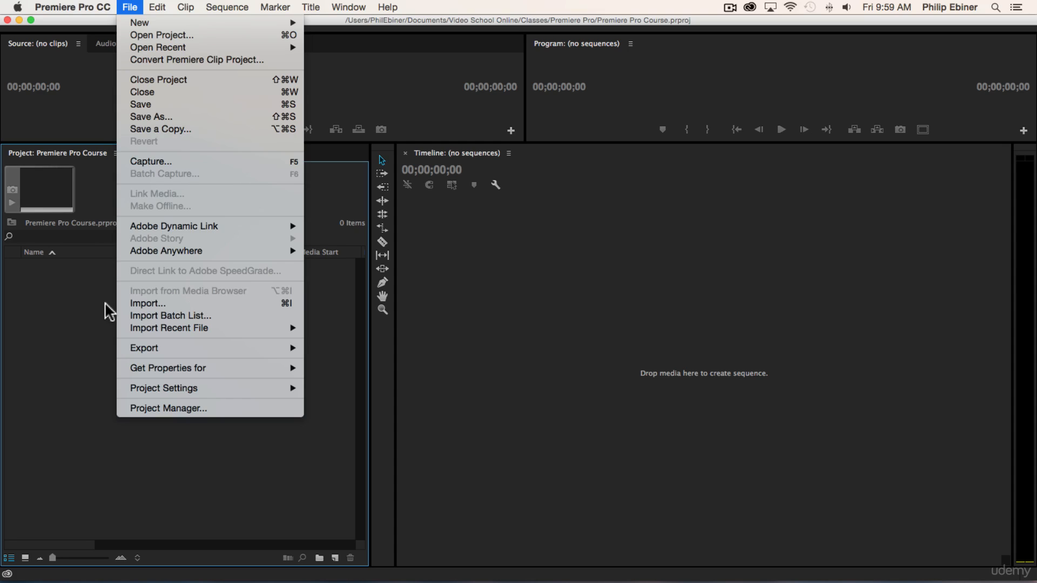
pyautogui.click(56, 298)
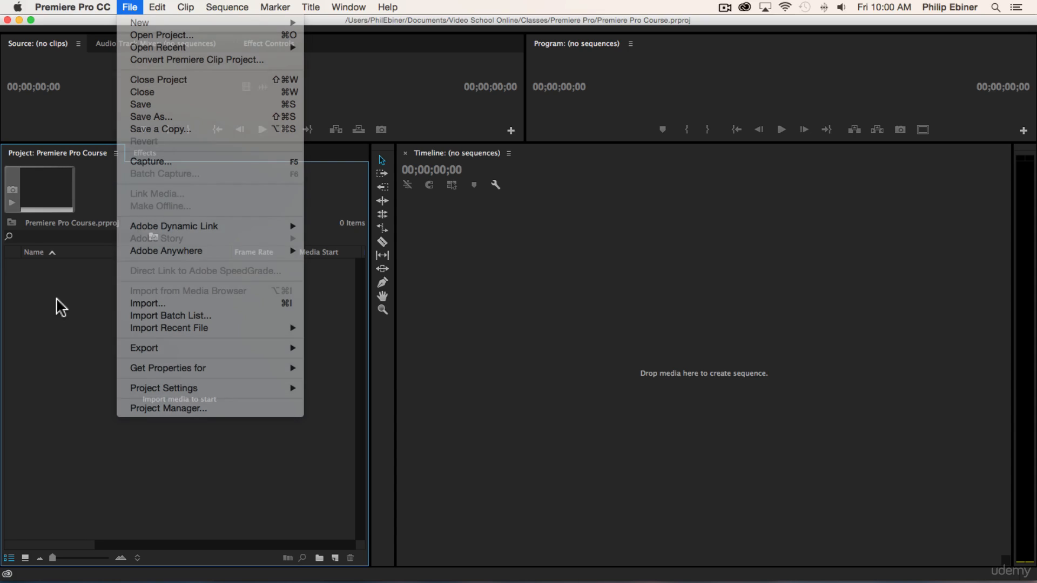
pyautogui.press('super+Tab')
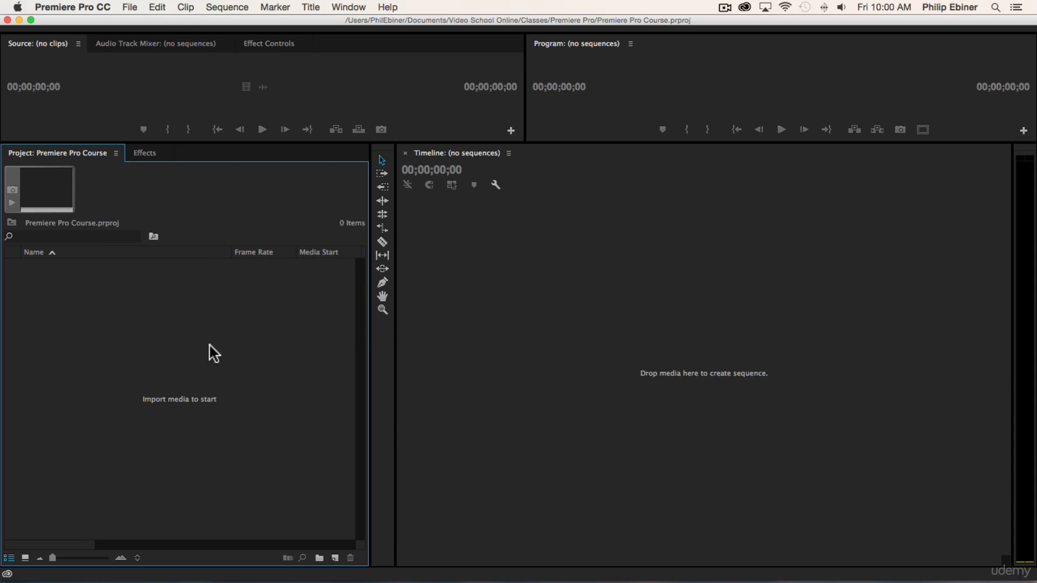
# Start a media import, look through the Resources subfolders for photos, music and LUTs, and open the Video Clips folder.
pyautogui.doubleClick(180, 363)
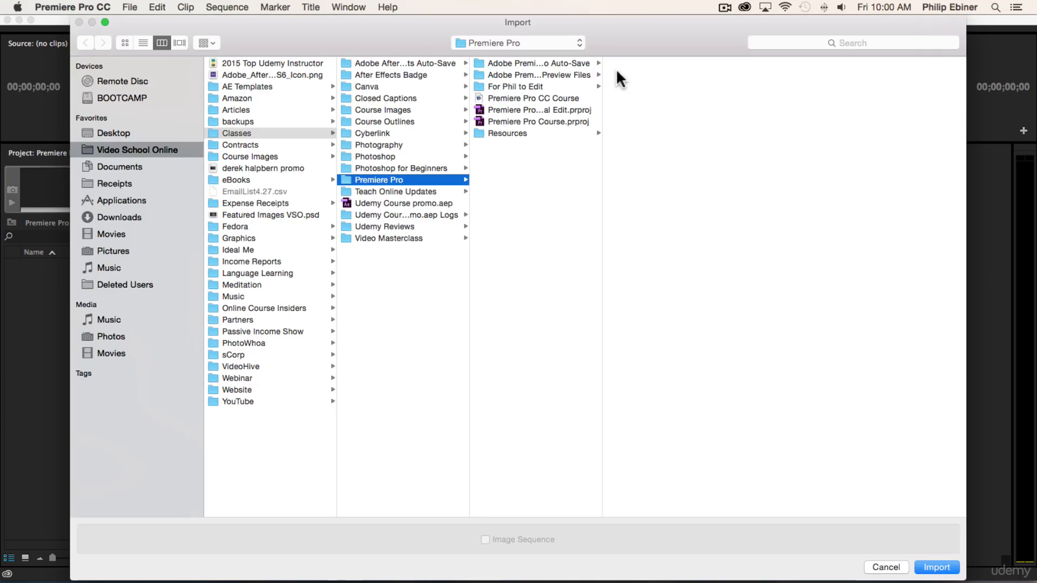
pyautogui.click(506, 131)
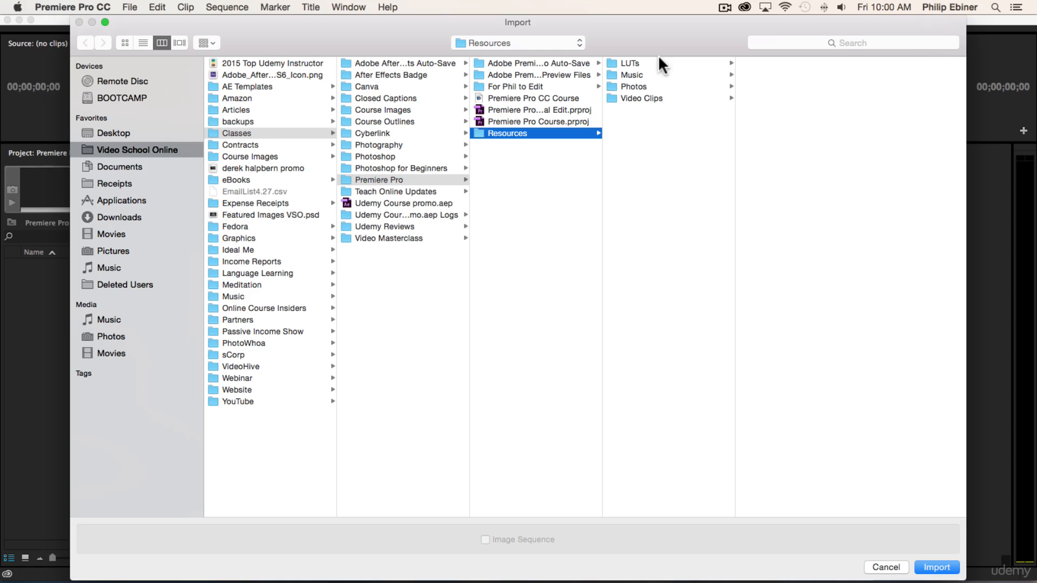
pyautogui.click(633, 97)
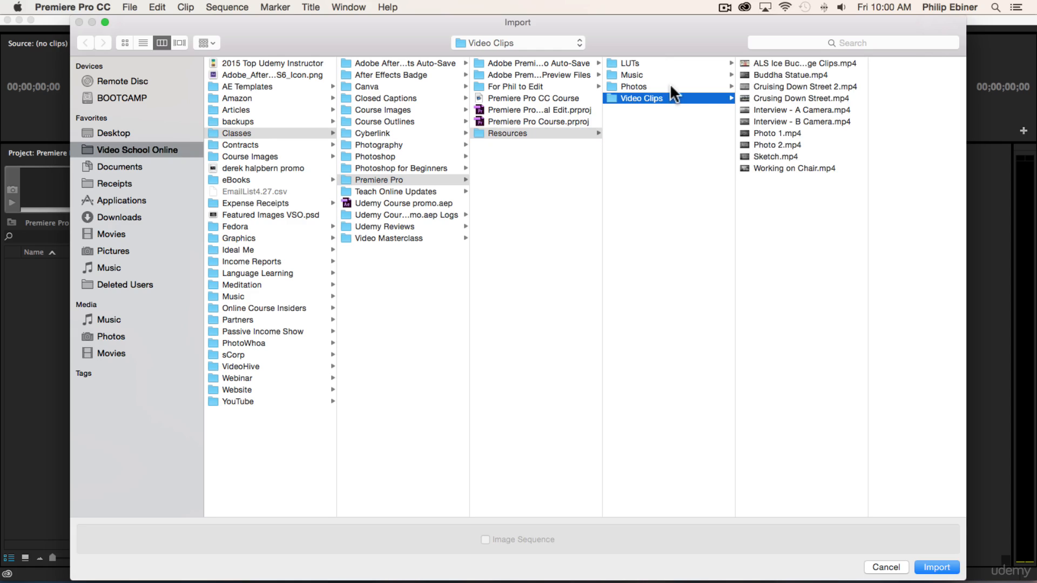
pyautogui.click(637, 87)
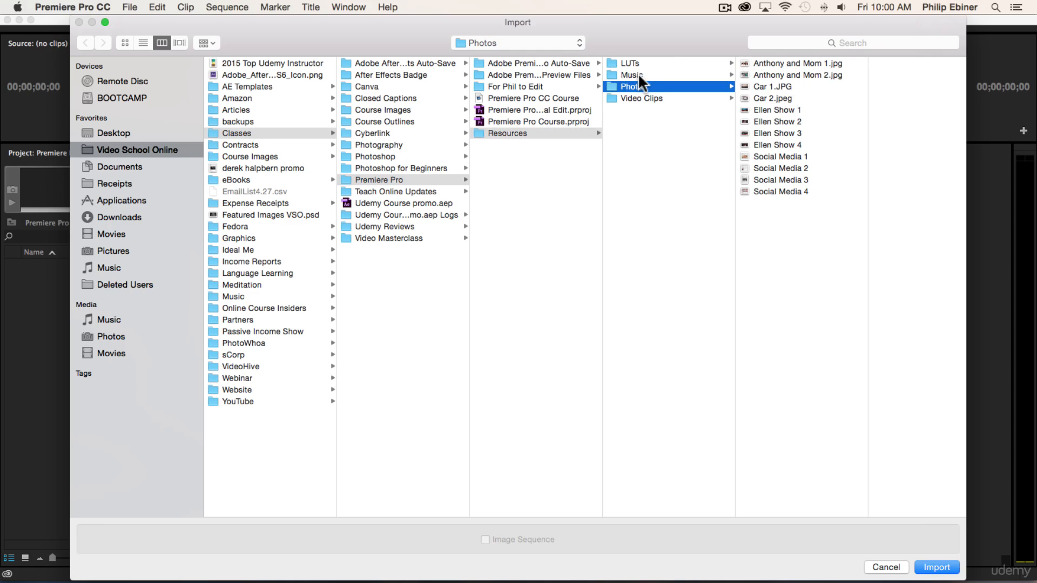
pyautogui.click(639, 76)
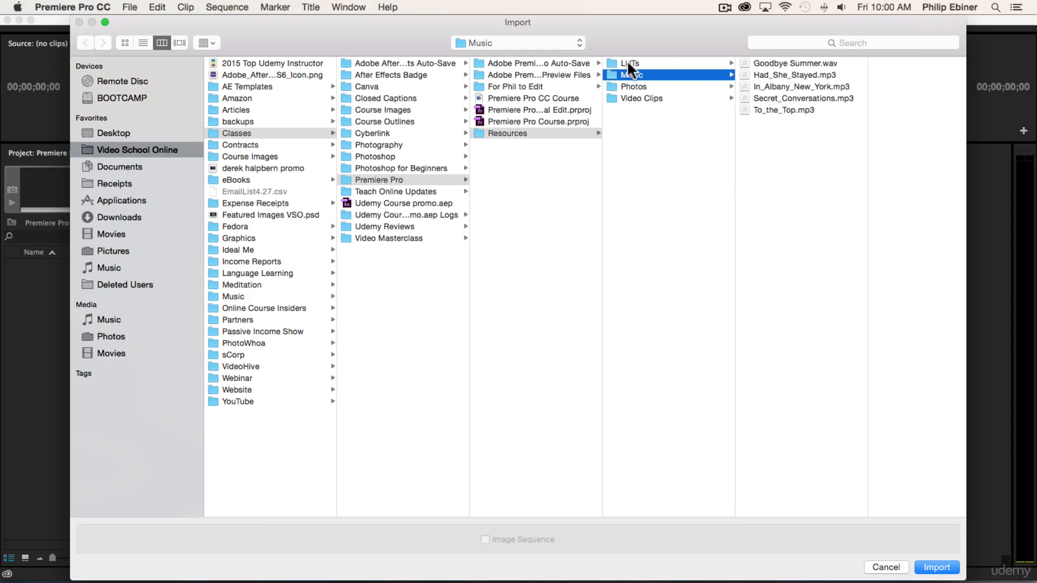
pyautogui.click(628, 62)
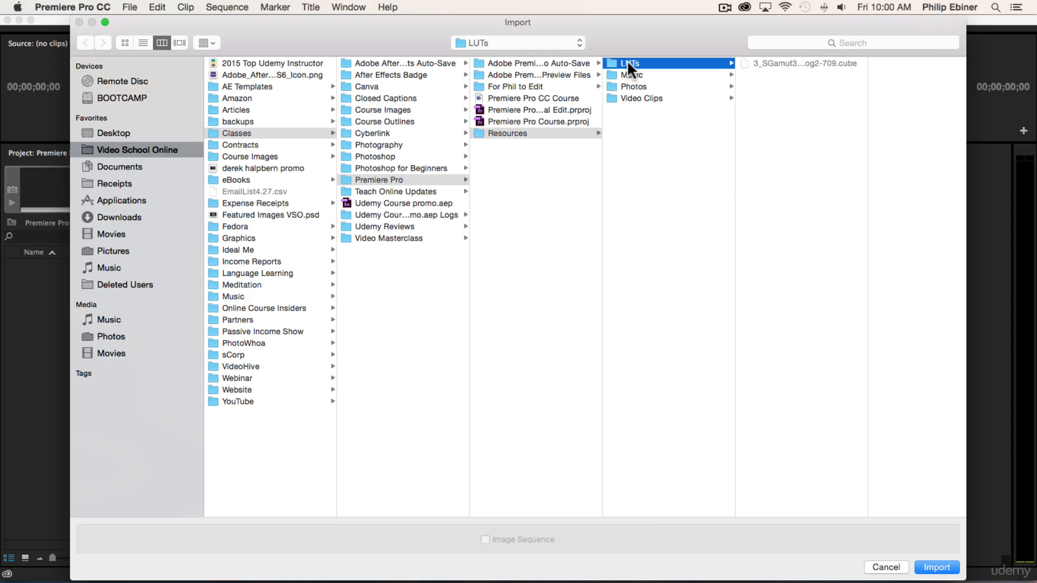
pyautogui.click(641, 98)
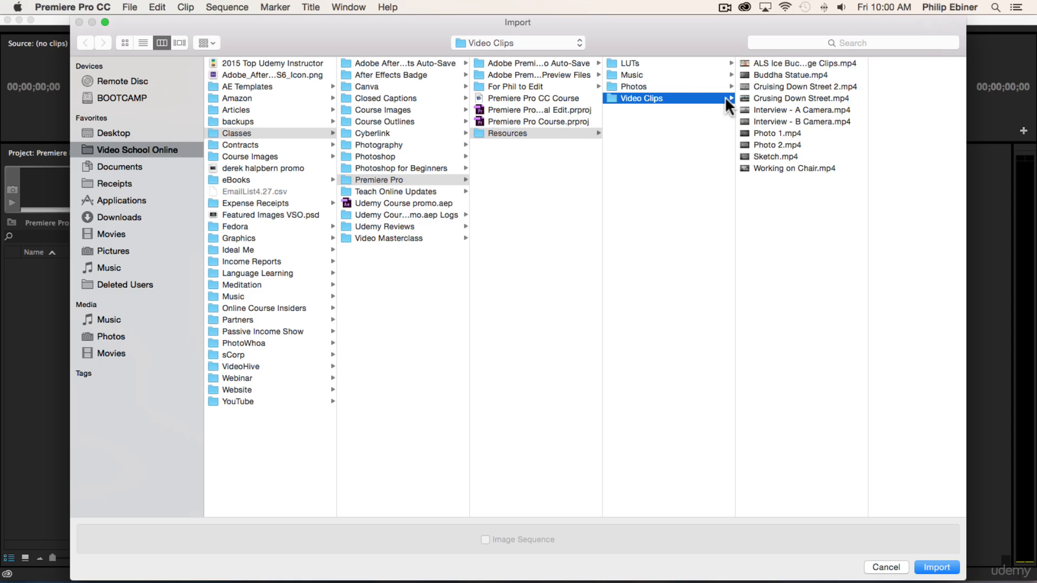
# Try selecting the whole range of clips in the Video Clips folder, and clear the selection.
pyautogui.click(796, 108)
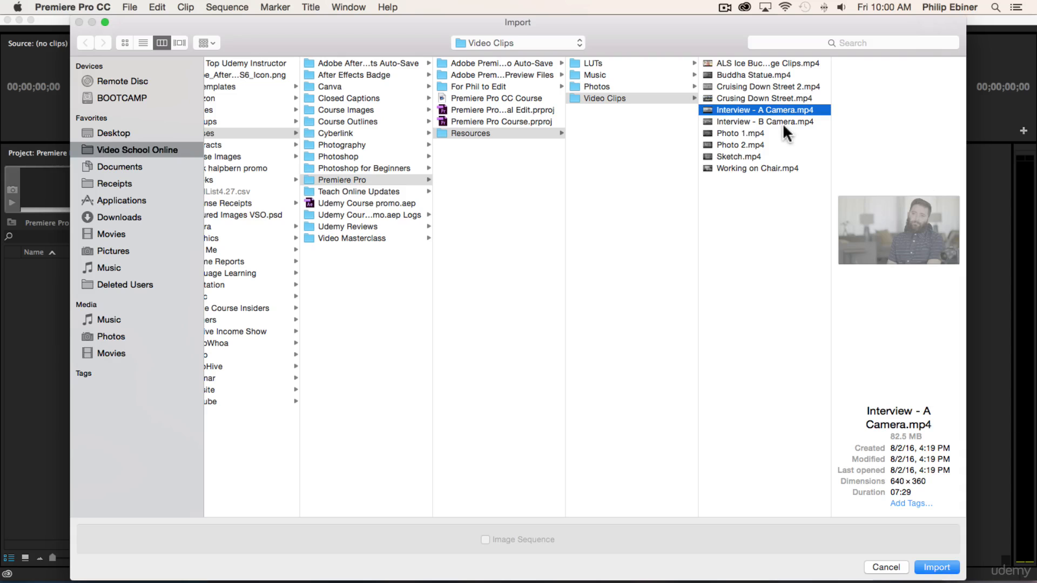
pyautogui.click(734, 63)
pyautogui.keyDown('shift'); pyautogui.click(735, 168); pyautogui.keyUp('shift')
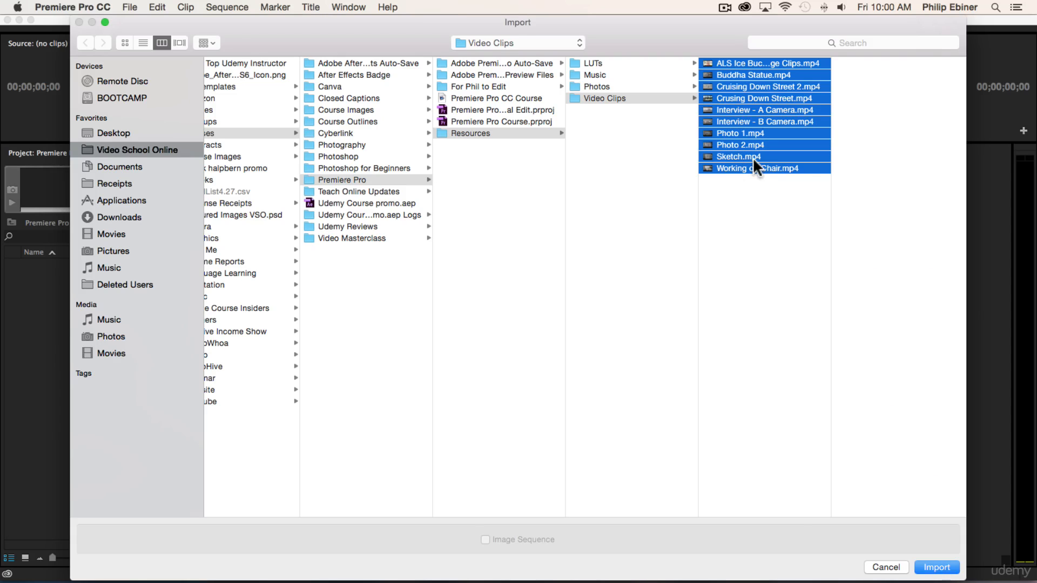
pyautogui.click(751, 197)
pyautogui.click(729, 63)
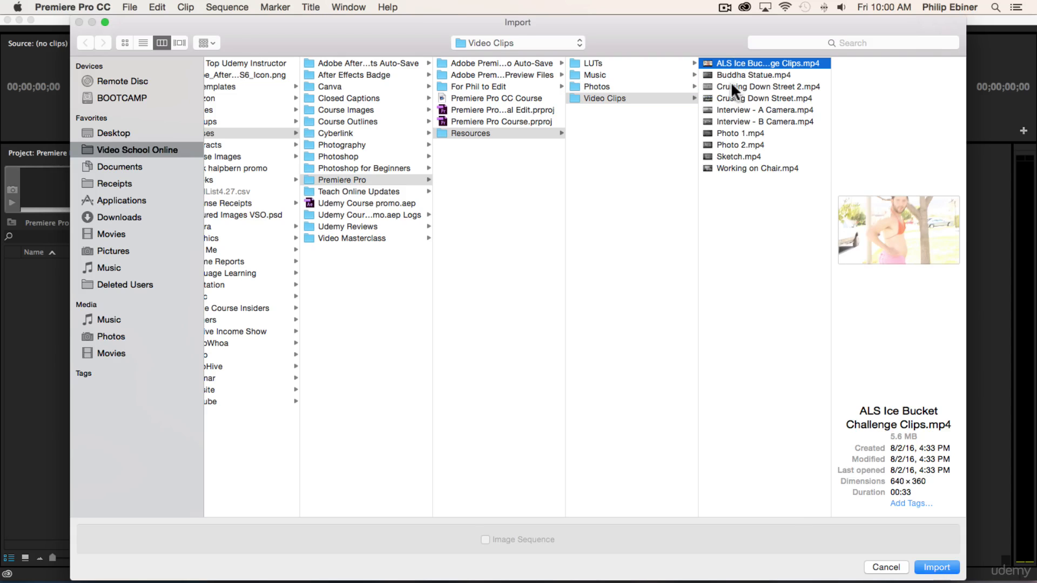
pyautogui.keyDown('shift'); pyautogui.click(743, 167); pyautogui.keyUp('shift')
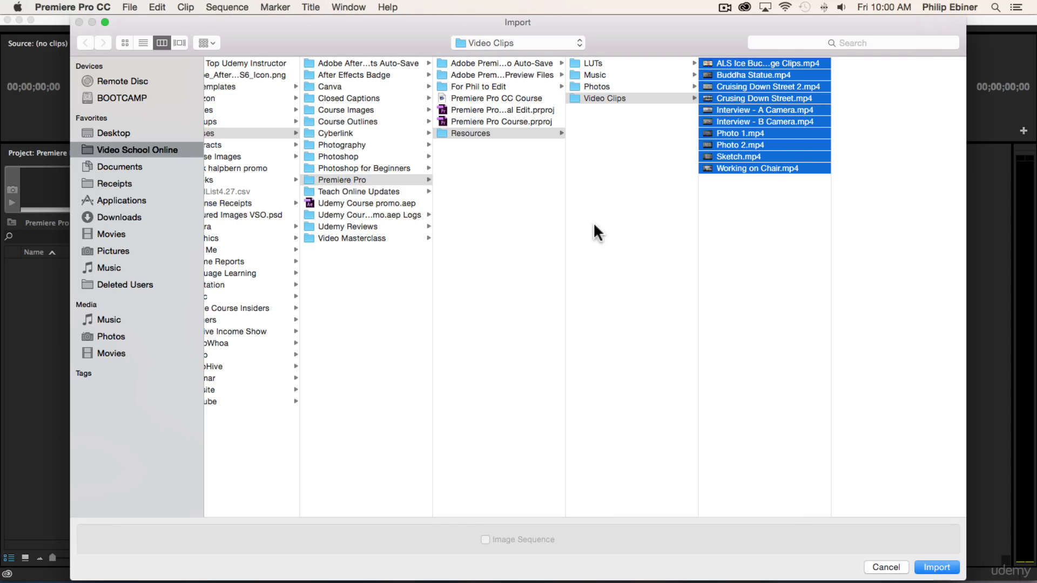
pyautogui.click(723, 216)
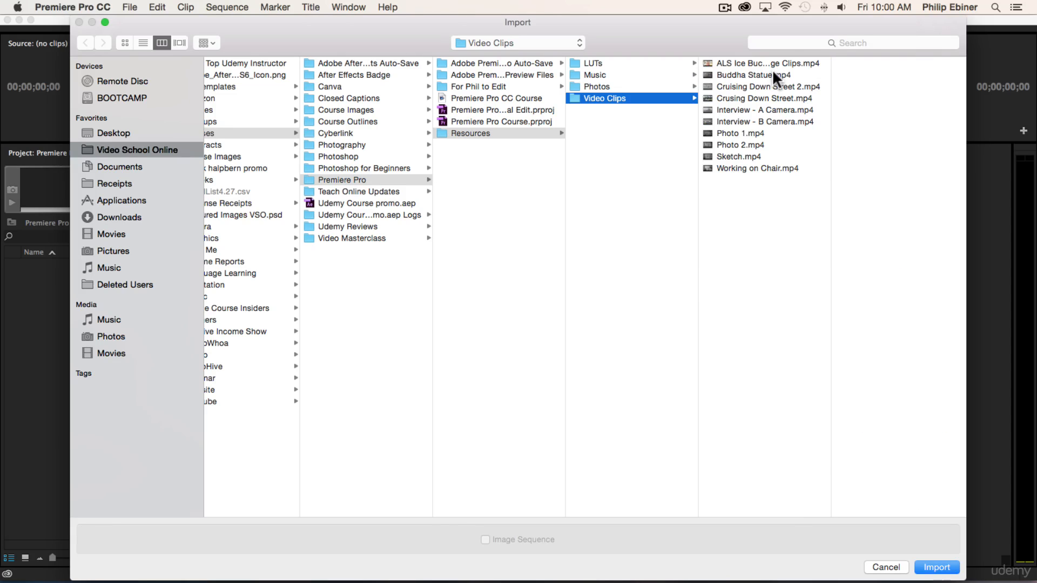
# Try selecting only Interview - A Camera.mp4, Interview - B Camera.mp4, Sketch.mp4 and Working on Chair.mp4.
pyautogui.click(750, 108)
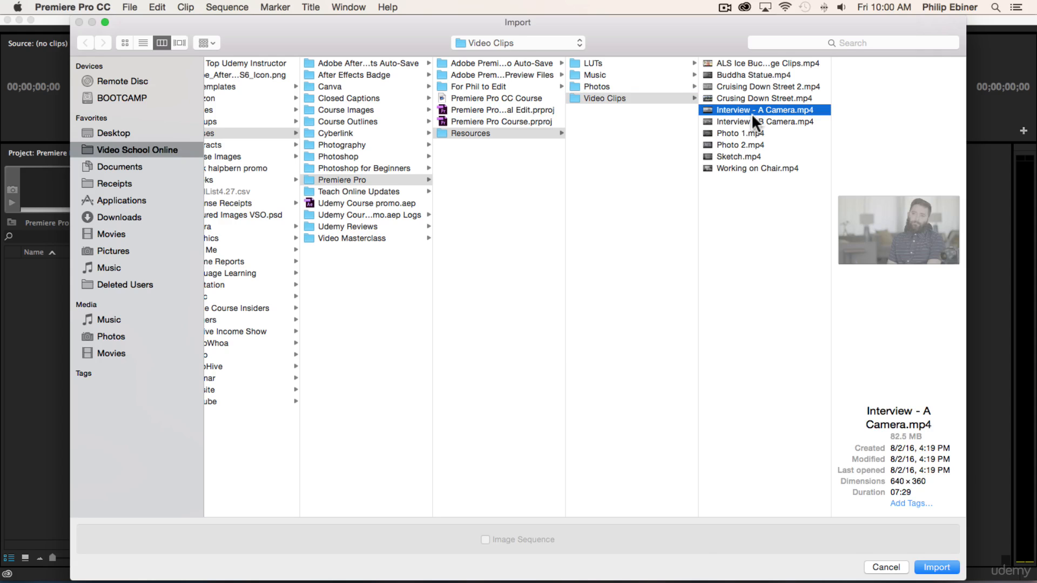
pyautogui.keyDown('shift'); pyautogui.click(741, 121); pyautogui.keyUp('shift')
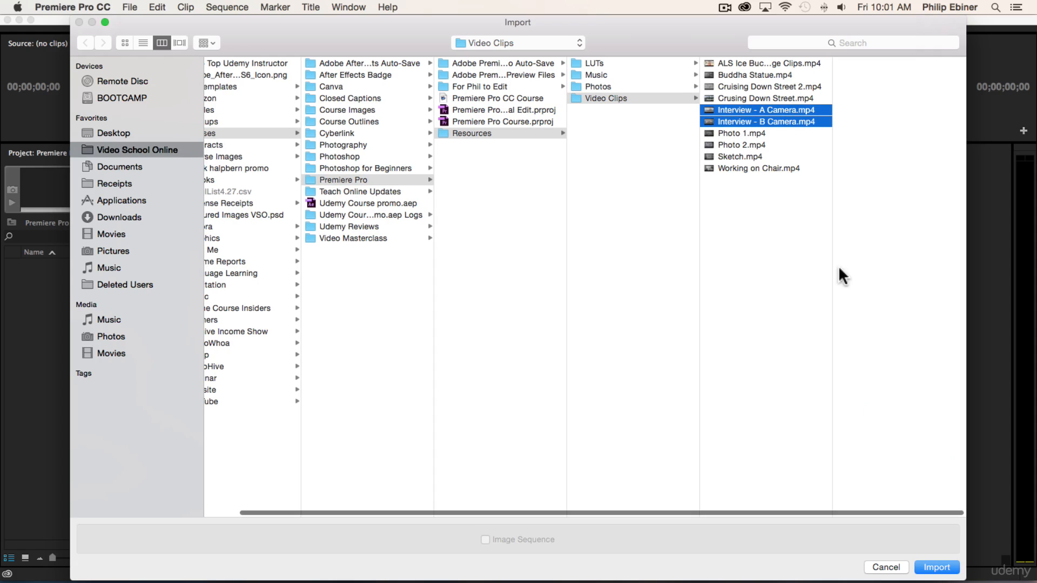
pyautogui.keyDown('super'); pyautogui.click(732, 156); pyautogui.keyUp('super')
pyautogui.keyDown('super'); pyautogui.click(735, 169); pyautogui.keyUp('super')
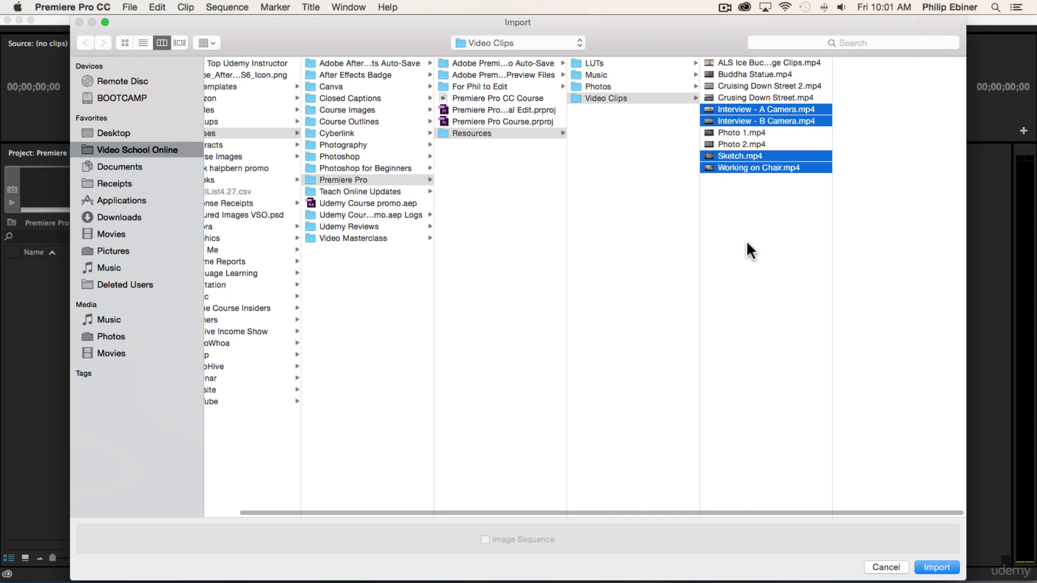
# Import all clips of the Video Clips folder, from the ALS Ice Bucket Challenge clips through Working on Chair.mp4, and deselect them in the project.
pyautogui.click(749, 64)
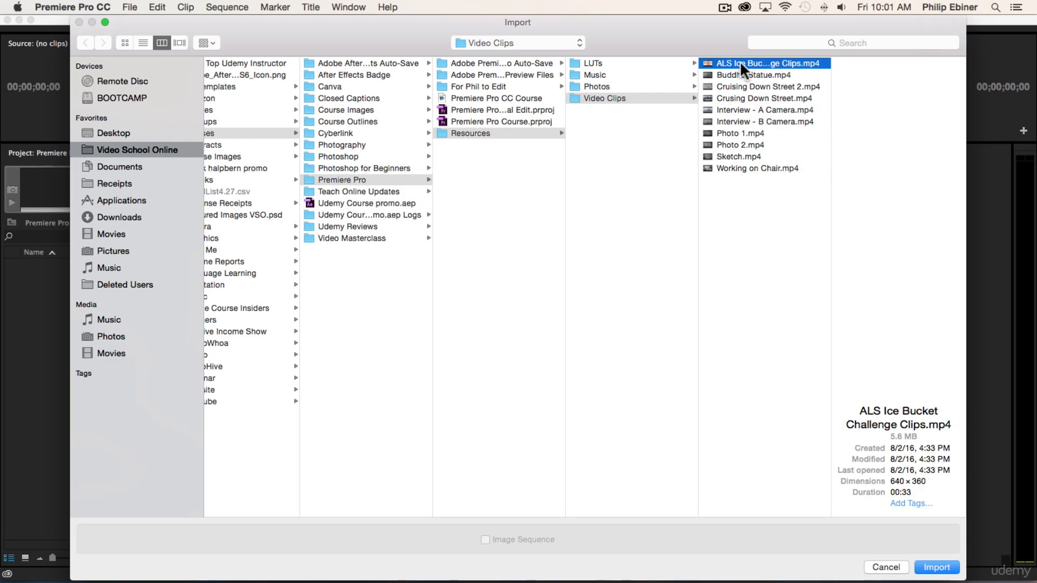
pyautogui.keyDown('shift'); pyautogui.click(747, 169); pyautogui.keyUp('shift')
pyautogui.click(931, 568)
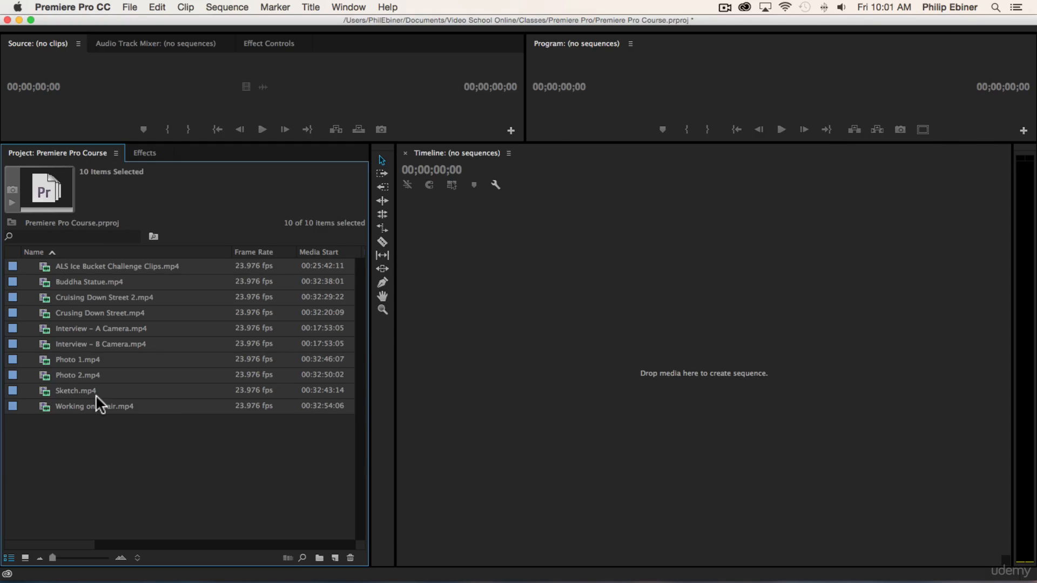
pyautogui.click(135, 446)
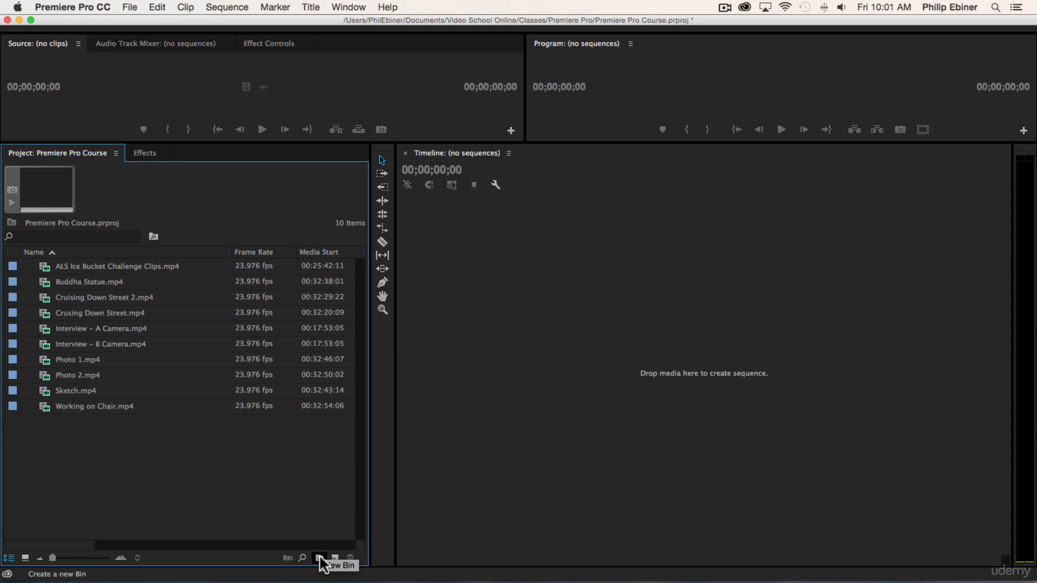
# Create a new bin in the project and name it Video.
pyautogui.rightClick(56, 464)
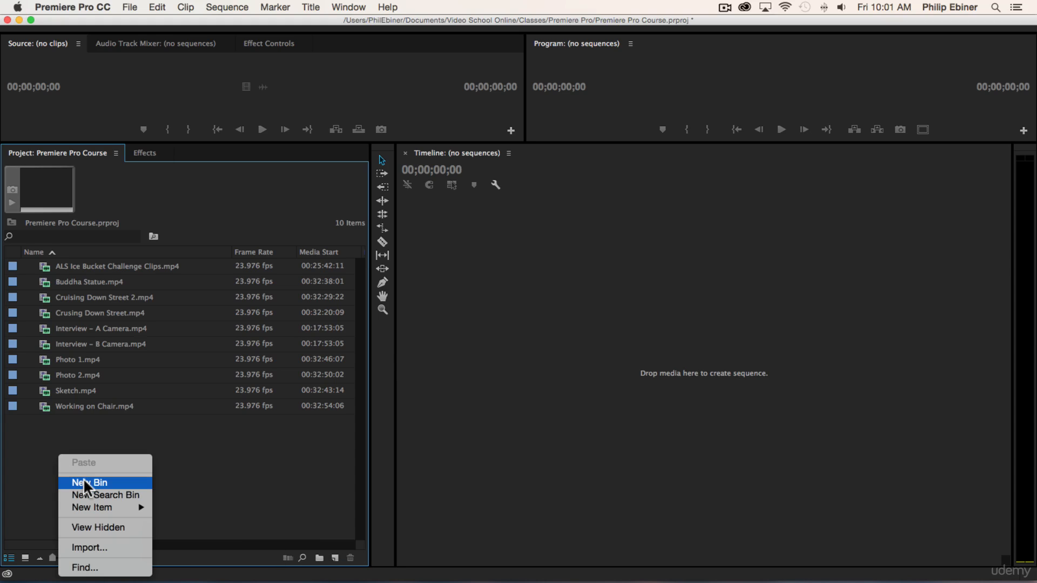
pyautogui.click(239, 441)
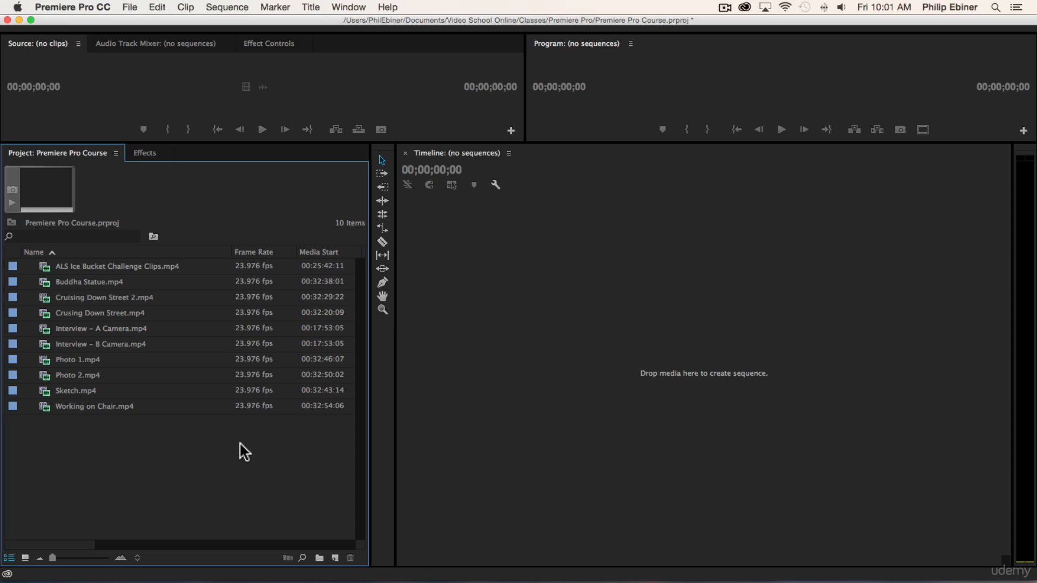
pyautogui.press('super+b')
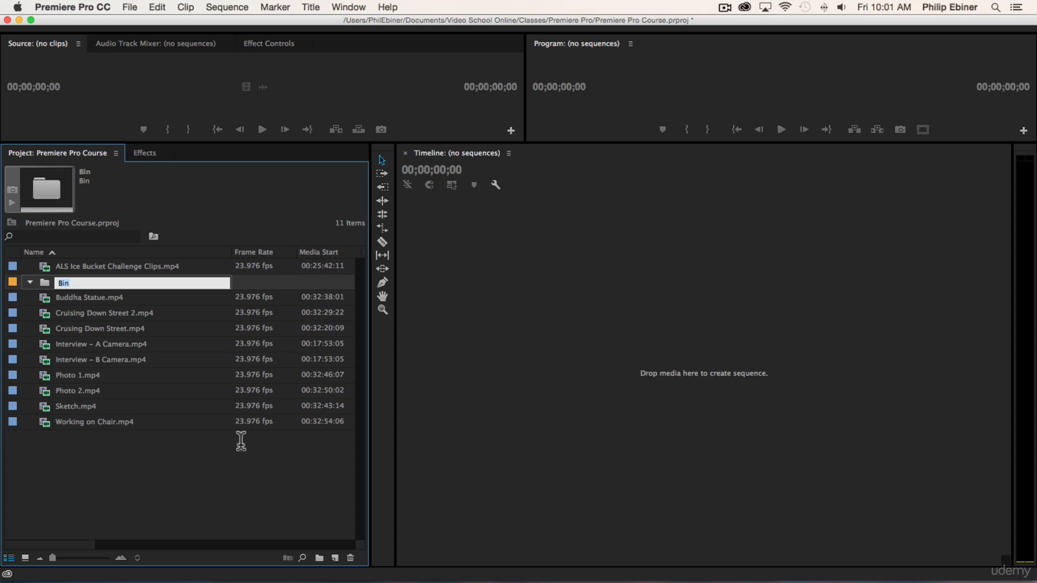
pyautogui.write('Video')
pyautogui.press('Tab')
pyautogui.click(67, 281)
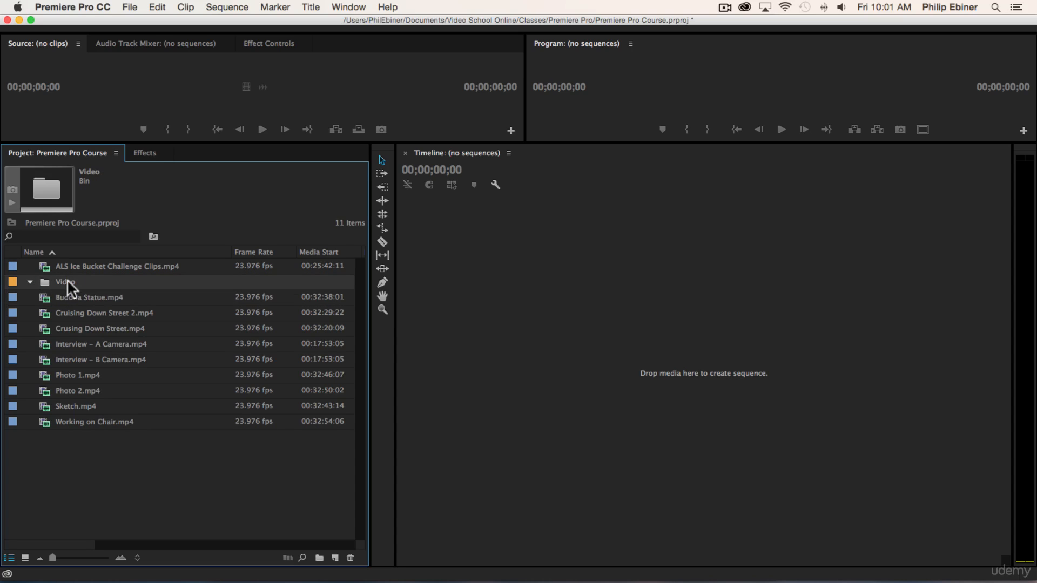
# Move all imported clips, from Buddha Statue.mp4 to Working on Chair.mp4 plus the ALS Ice Bucket Challenge clip, into the Video bin.
pyautogui.click(115, 297)
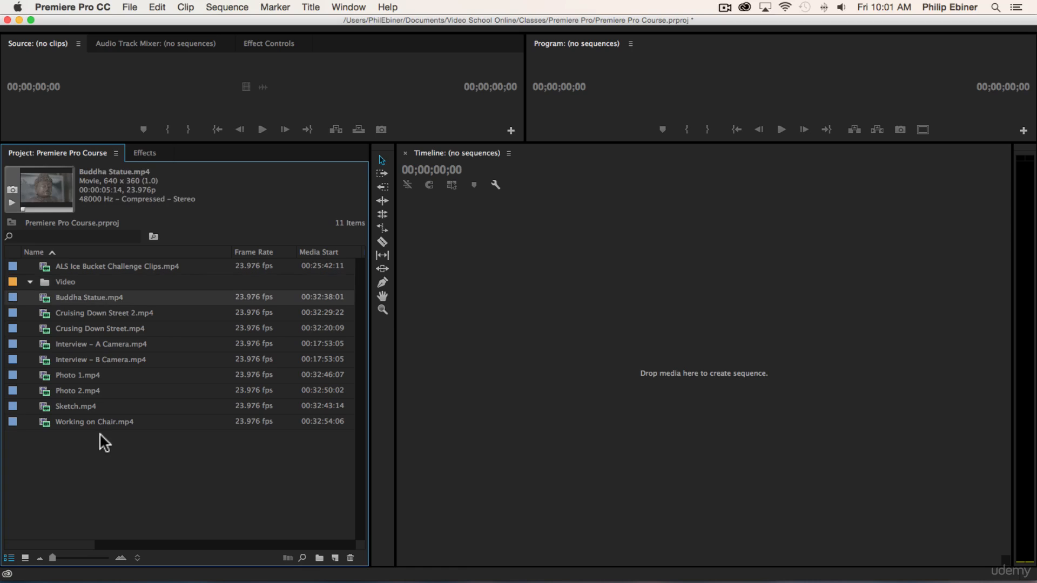
pyautogui.keyDown('shift'); pyautogui.click(82, 418); pyautogui.keyUp('shift')
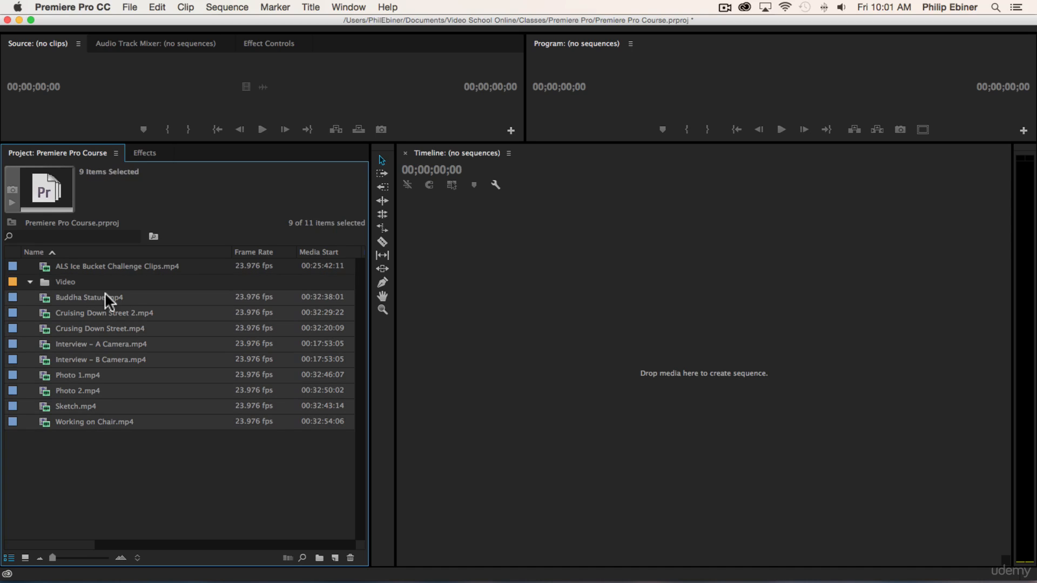
pyautogui.moveTo(65, 289); pyautogui.dragTo(63, 281)
pyautogui.click(65, 264)
# Expand and collapse the Video bin to check the clips inside, leaving it collapsed.
pyautogui.click(27, 264)
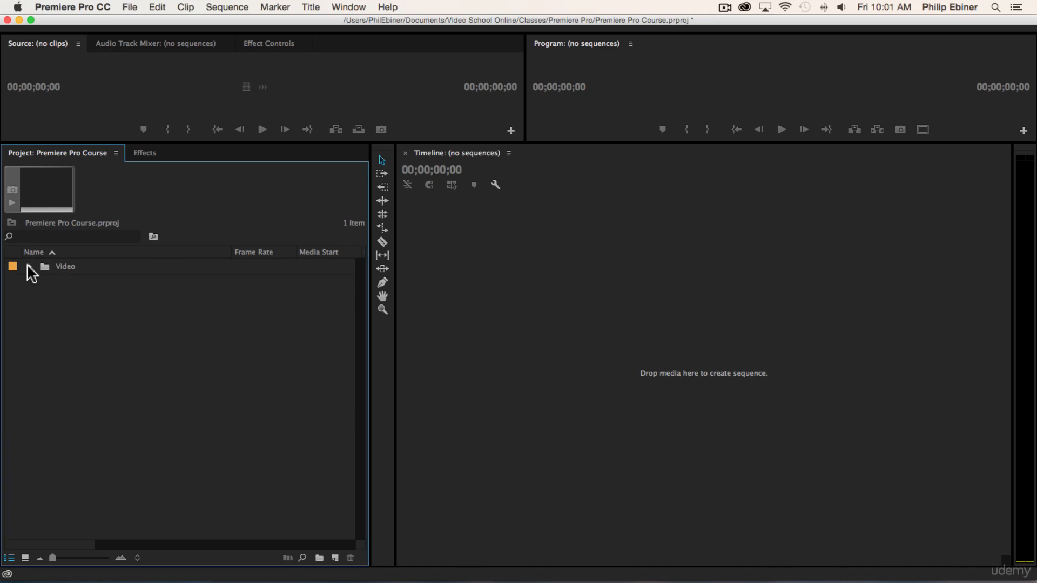
pyautogui.click(27, 264)
pyautogui.click(27, 264)
pyautogui.click(27, 264)
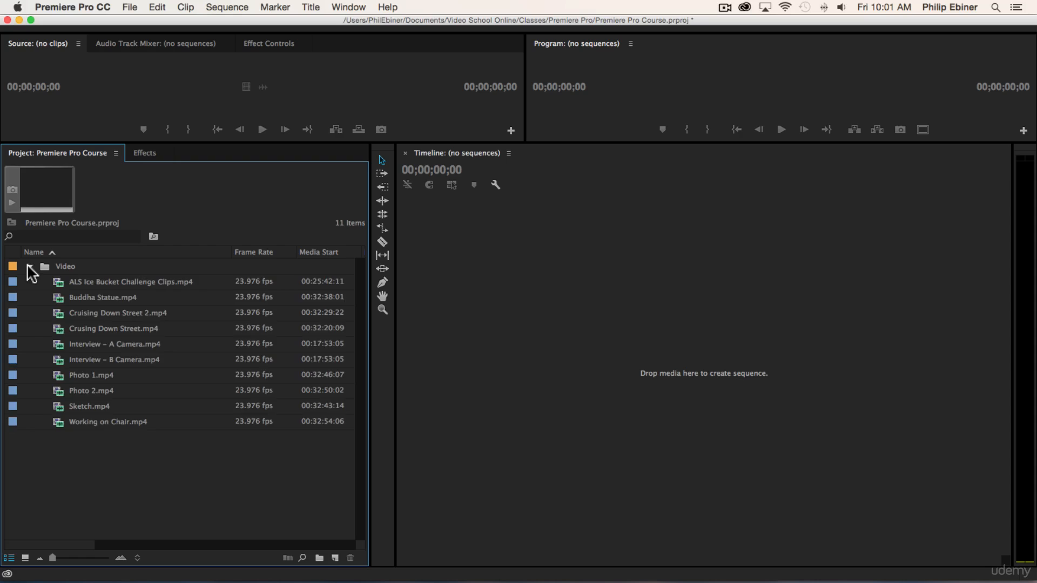
pyautogui.click(27, 264)
pyautogui.click(29, 267)
pyautogui.click(29, 267)
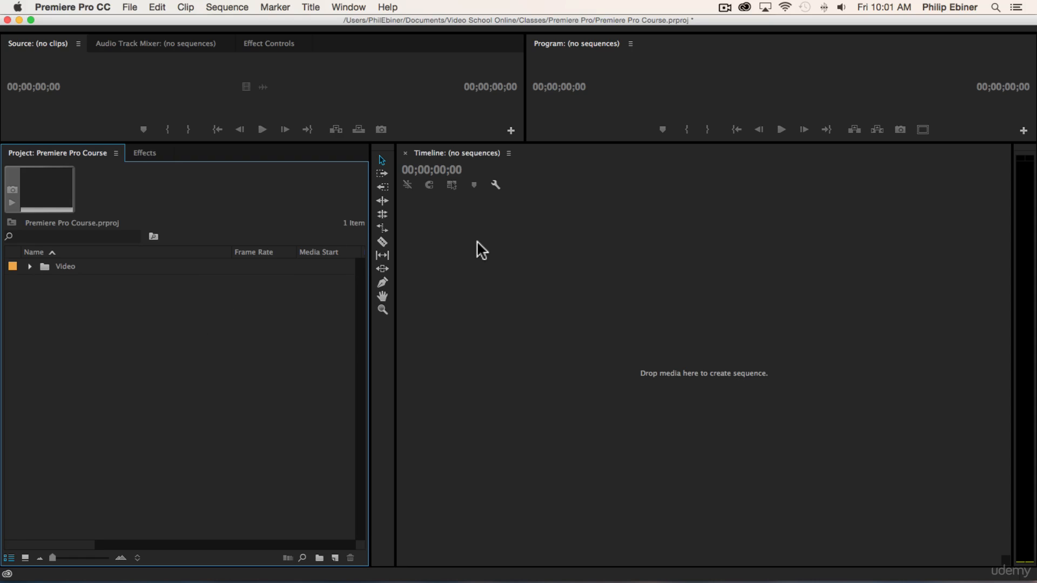
# Switch to Finder and import the Photos folder from Resources into the Premiere Pro project as a bin.
pyautogui.press('super+Tab')
pyautogui.click(670, 289)
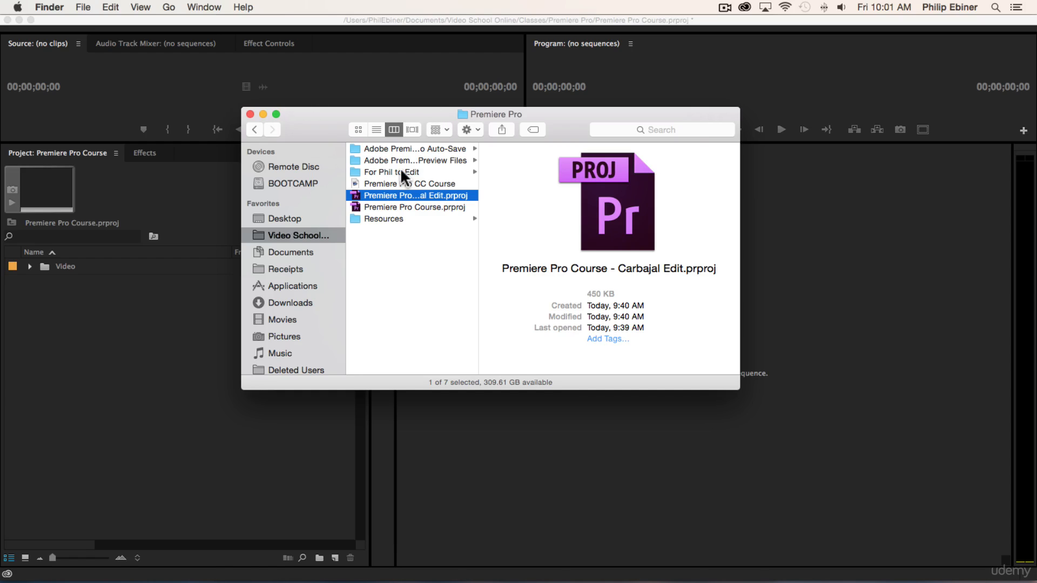
pyautogui.press('super+Tab')
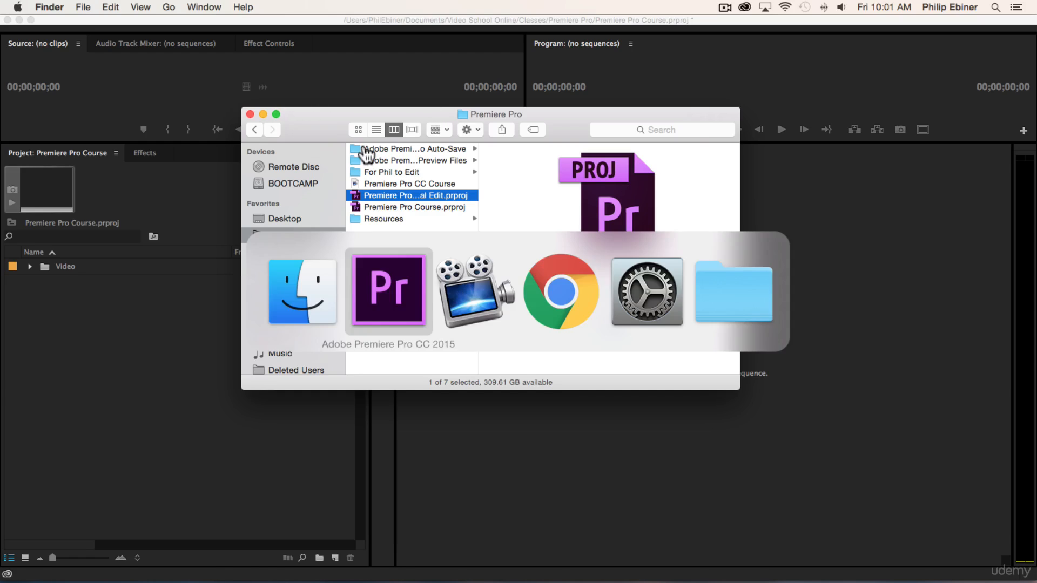
pyautogui.click(299, 288)
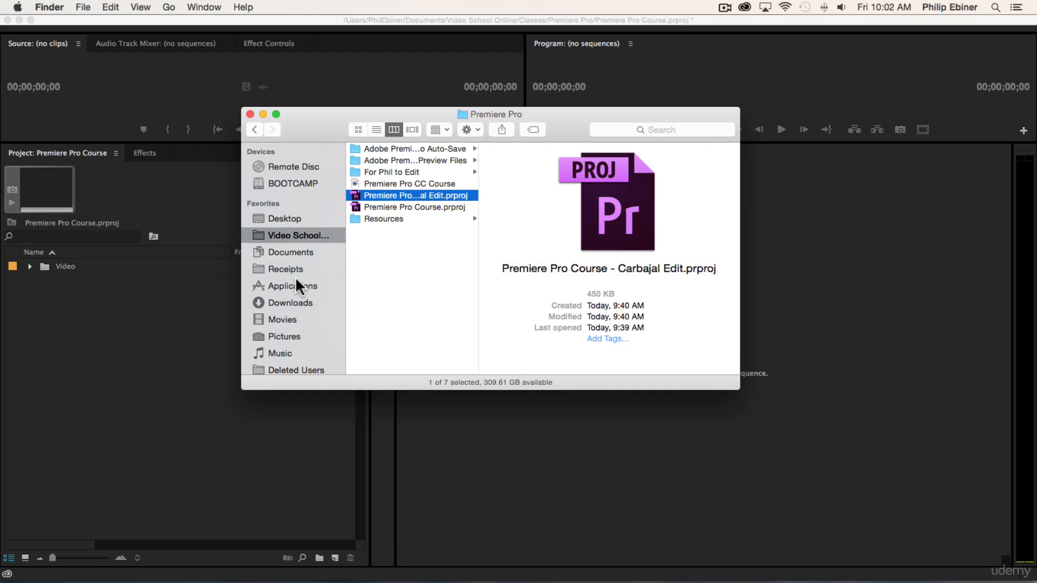
pyautogui.press('super+Tab')
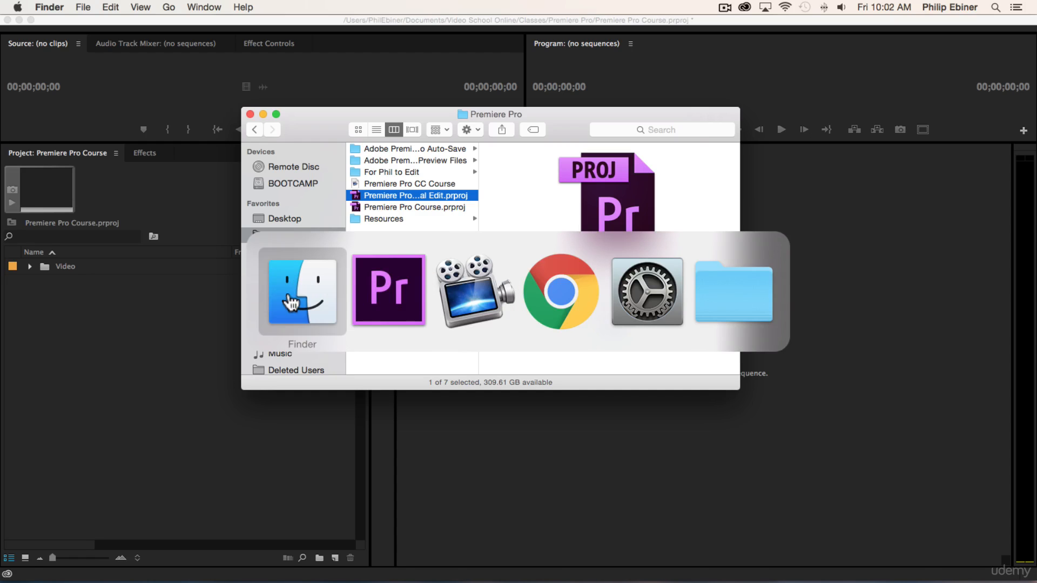
pyautogui.click(269, 303)
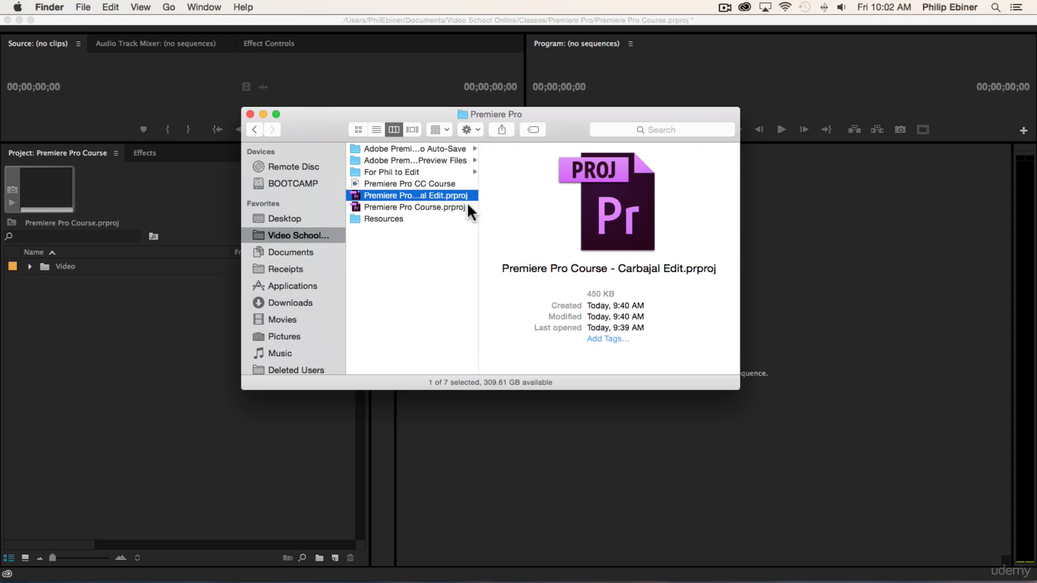
pyautogui.click(417, 219)
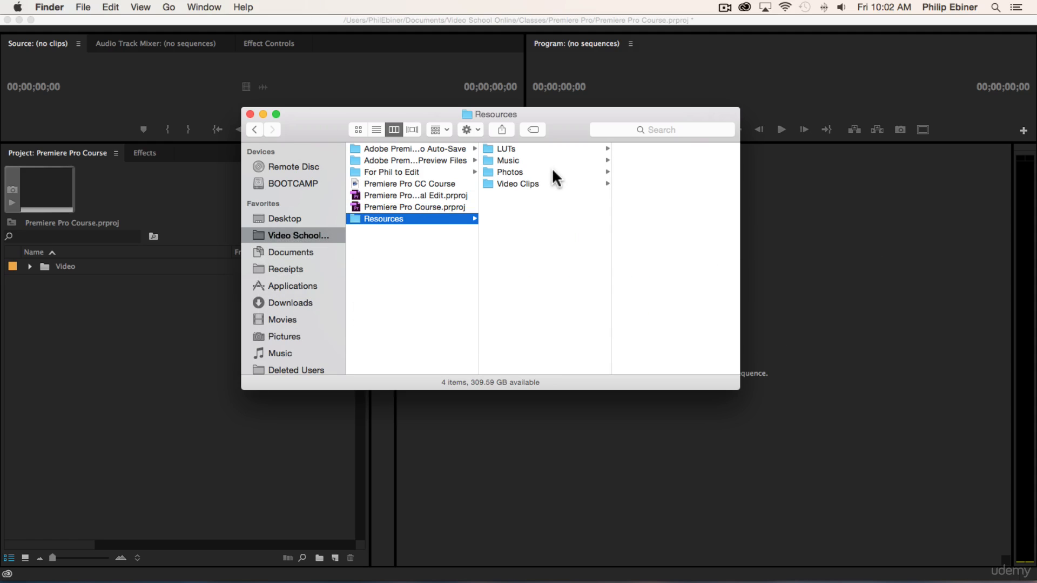
pyautogui.click(513, 183)
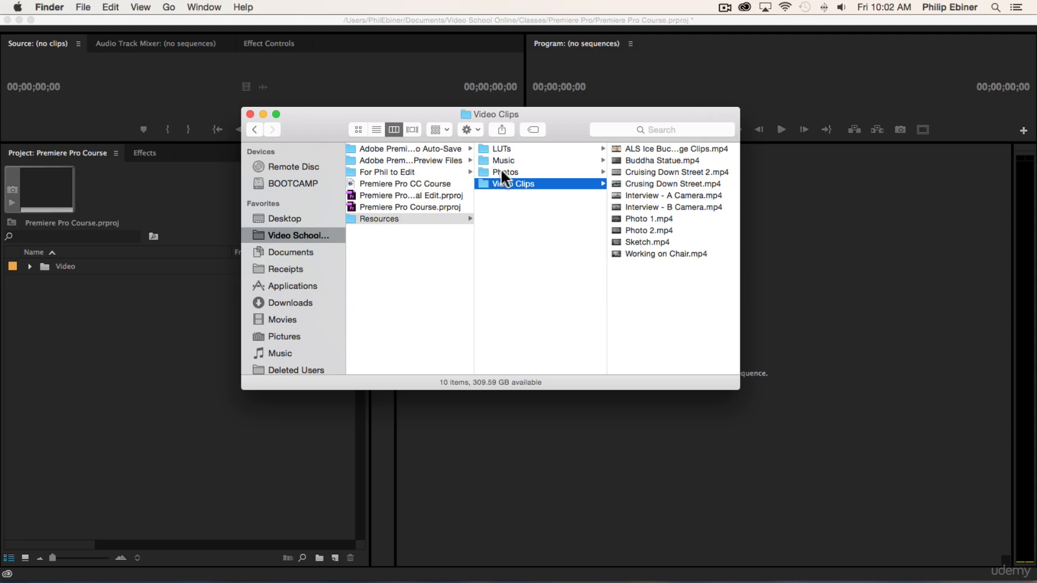
pyautogui.click(502, 172)
pyautogui.moveTo(502, 172); pyautogui.dragTo(129, 343)
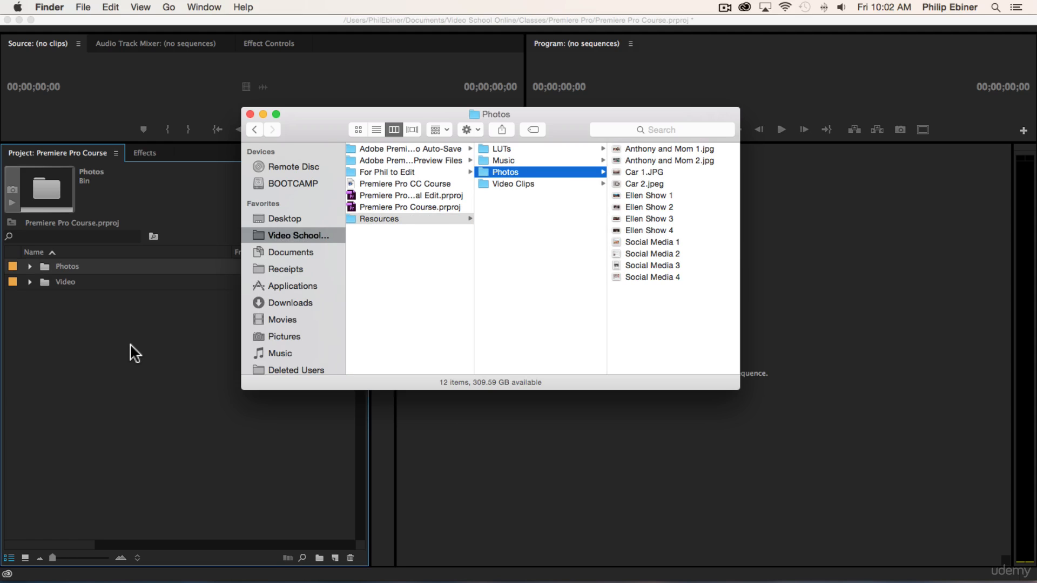
pyautogui.click(46, 268)
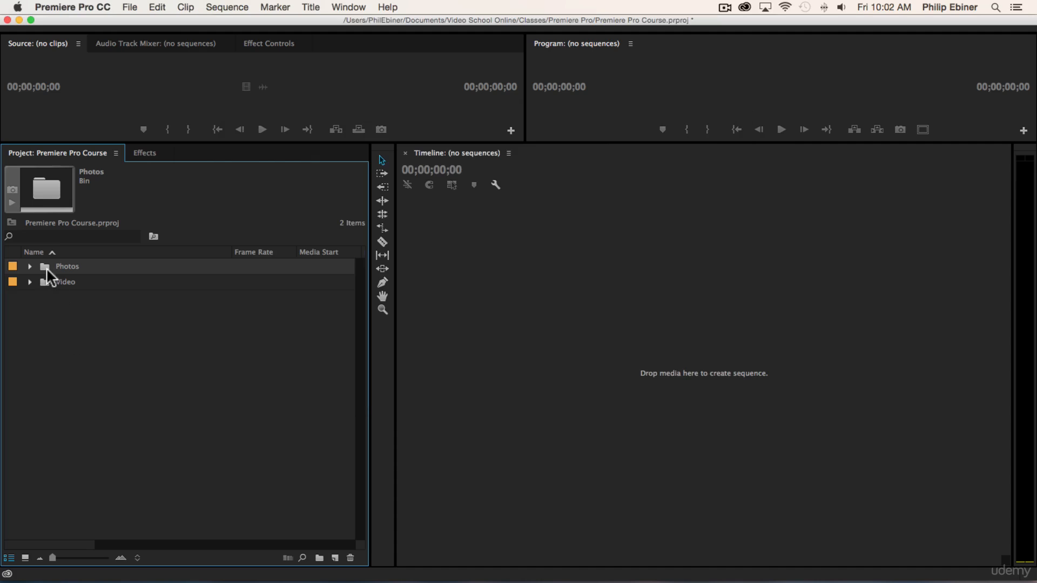
# Import the Music folder from Finder into the project and check the tracks inside its bin, leaving it collapsed.
pyautogui.press('super+Tab')
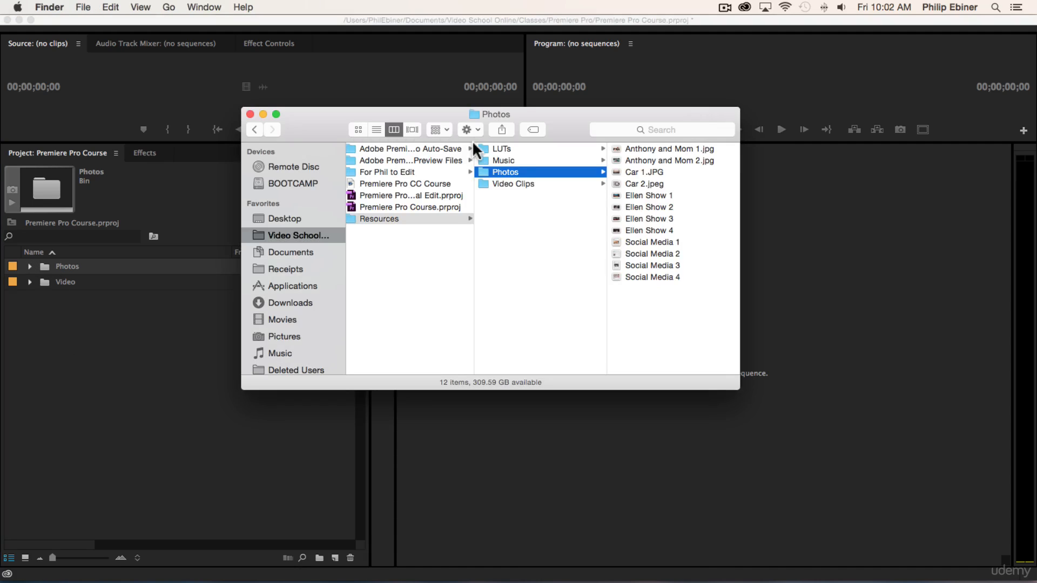
pyautogui.moveTo(500, 160); pyautogui.dragTo(64, 357)
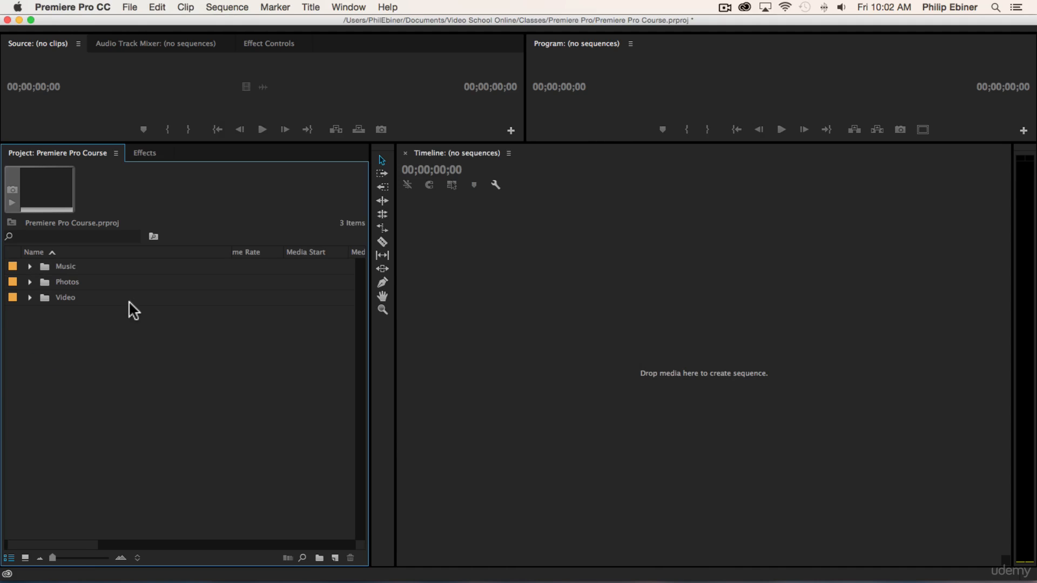
pyautogui.click(30, 267)
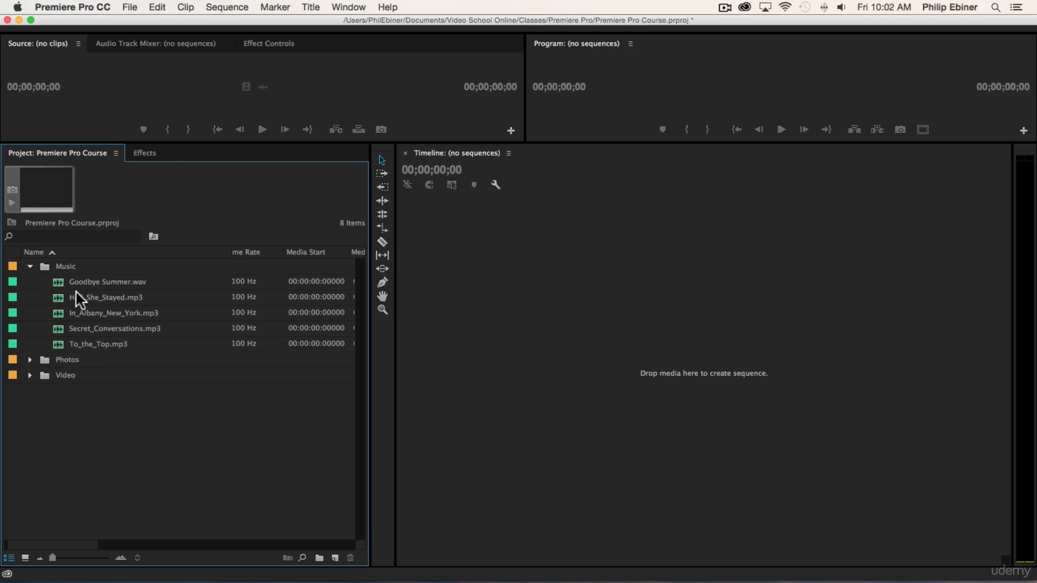
pyautogui.click(30, 266)
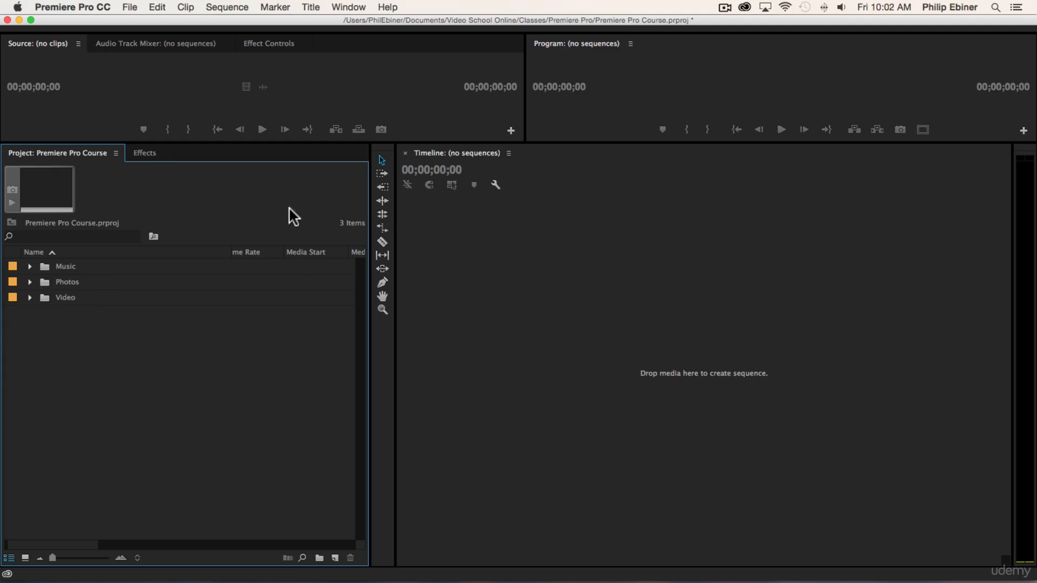
# Look at the LUTs folder in Finder and return to the Premiere Pro project.
pyautogui.press('super+Tab')
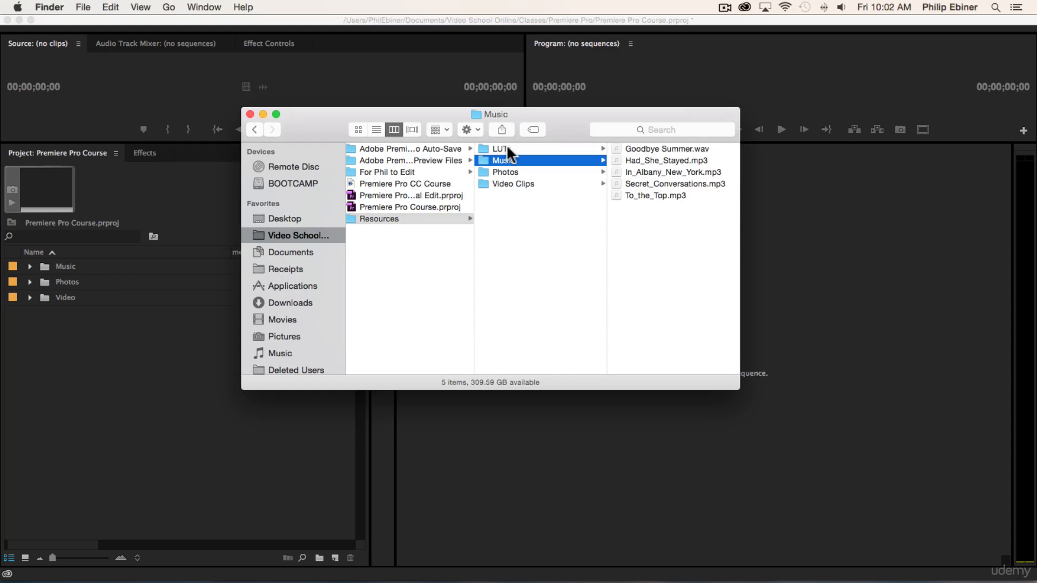
pyautogui.click(505, 148)
pyautogui.click(144, 375)
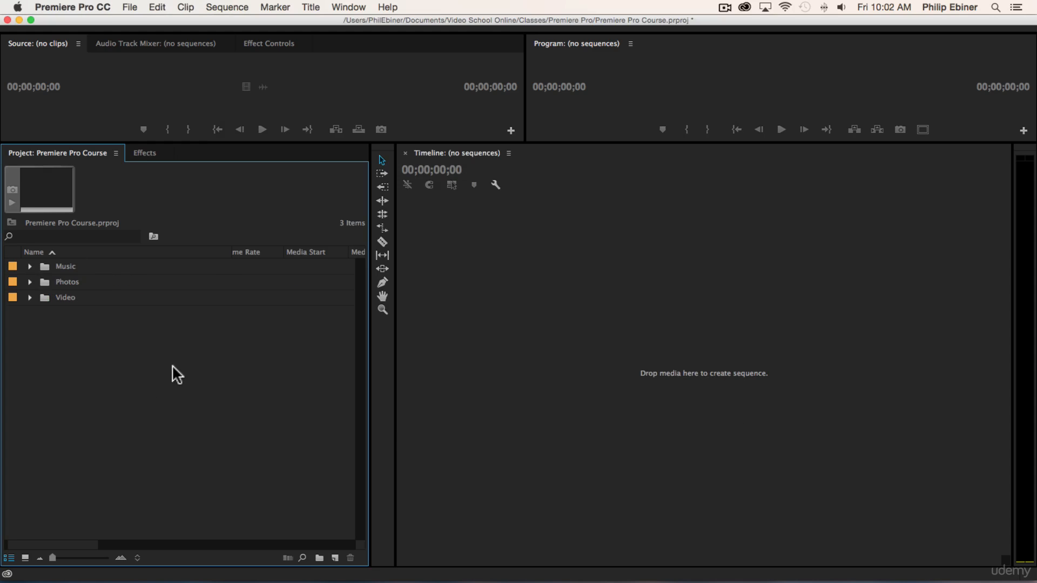
# Expand the Video bin and create a bin named broll inside it.
pyautogui.click(30, 297)
pyautogui.click(44, 298)
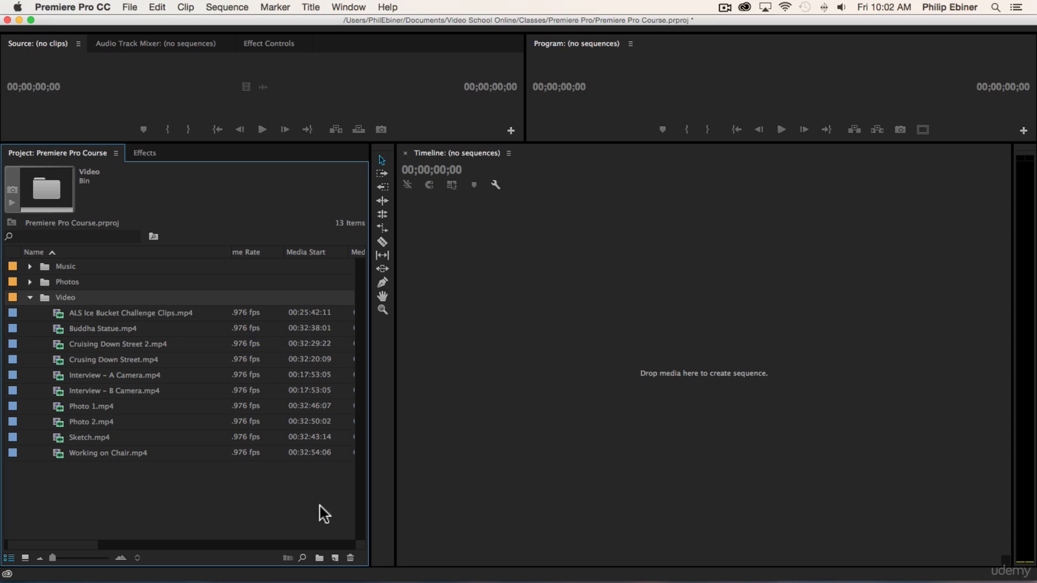
pyautogui.click(319, 558)
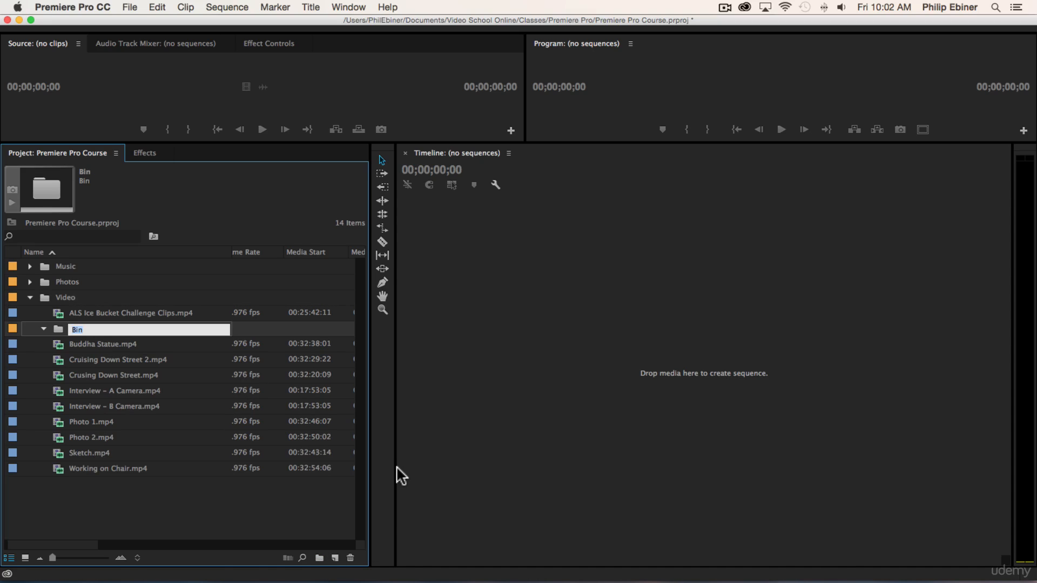
pyautogui.write('B-Roll')
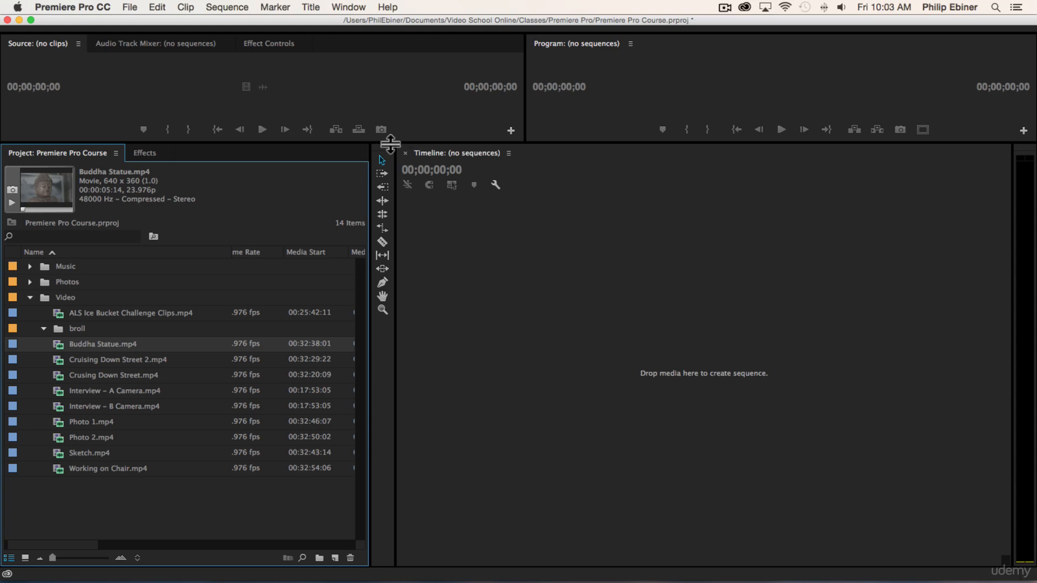
# Enlarge the Source and Program monitors and preview the Interview – A Camera and Interview – B Camera clips, scrubbing through the B Camera clip.
pyautogui.moveTo(389, 141); pyautogui.dragTo(459, 292)
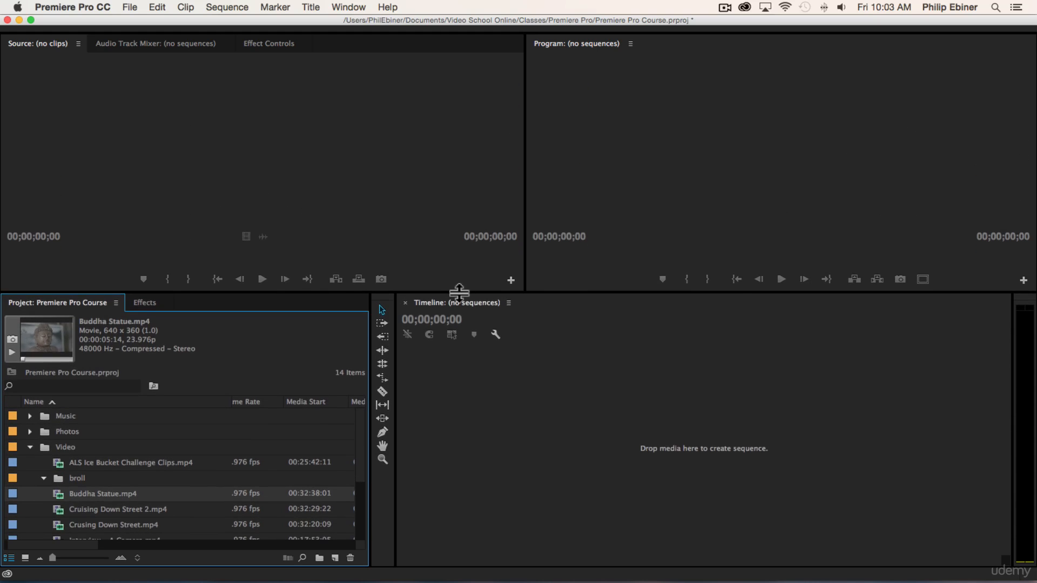
pyautogui.scroll(-5, 250, 433)
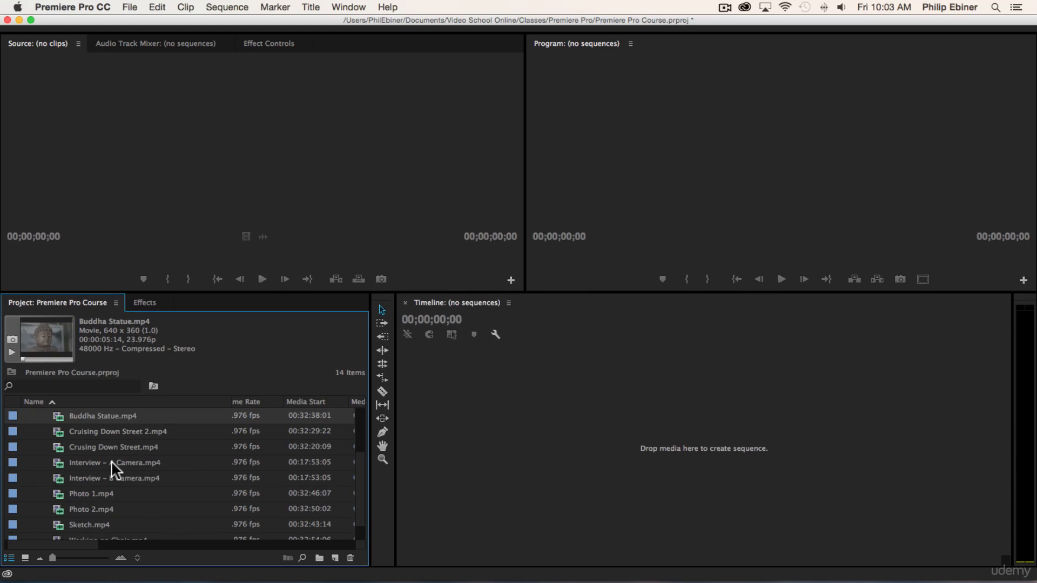
pyautogui.doubleClick(125, 463)
pyautogui.doubleClick(126, 475)
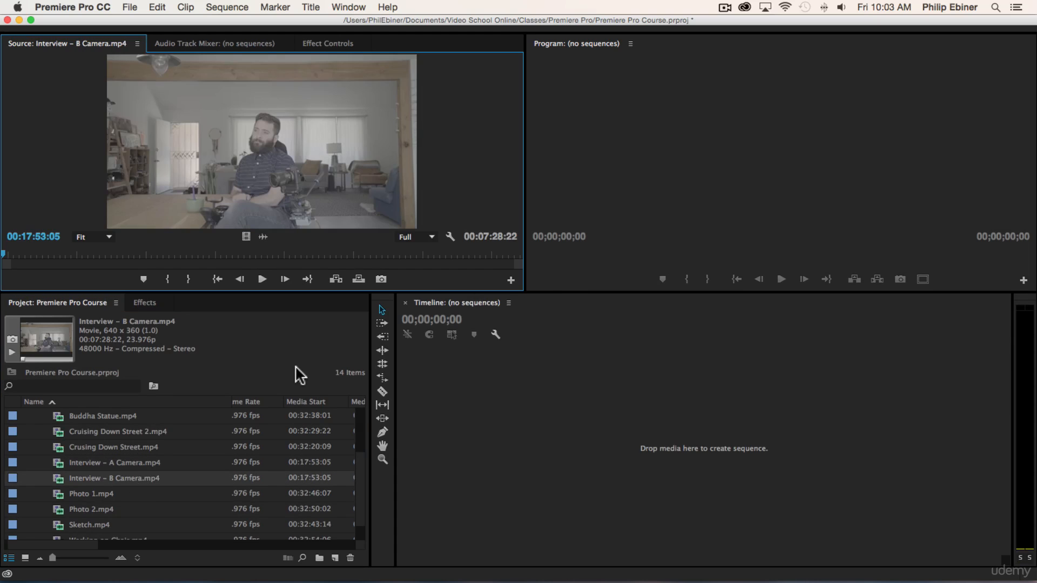
pyautogui.moveTo(136, 255); pyautogui.dragTo(256, 254)
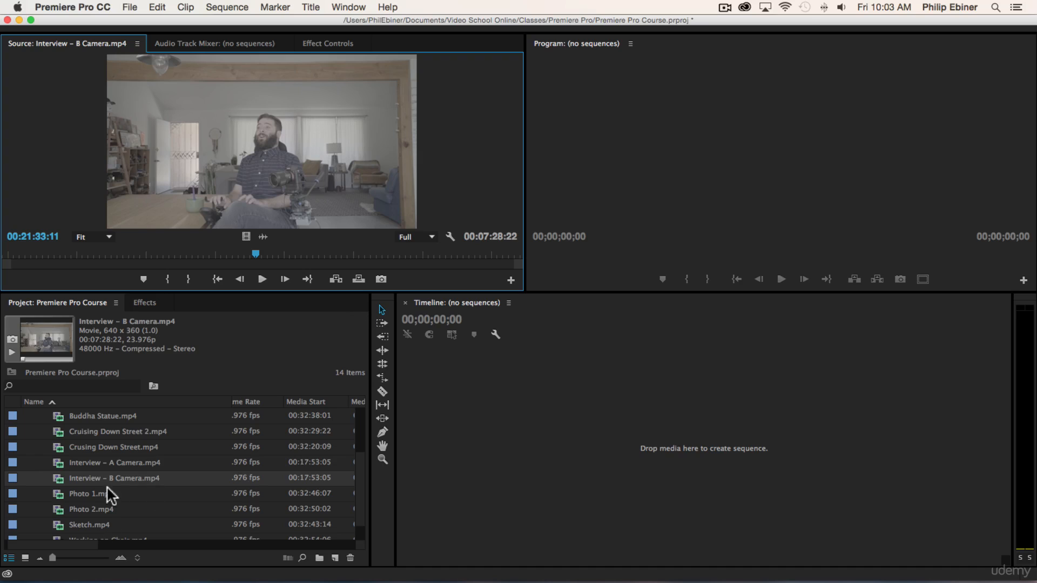
# Load Cruising Down Street 2.mp4 in the Source monitor and play part of it as a b-roll example.
pyautogui.scroll(2, 103, 458)
pyautogui.scroll(-1, 103, 458)
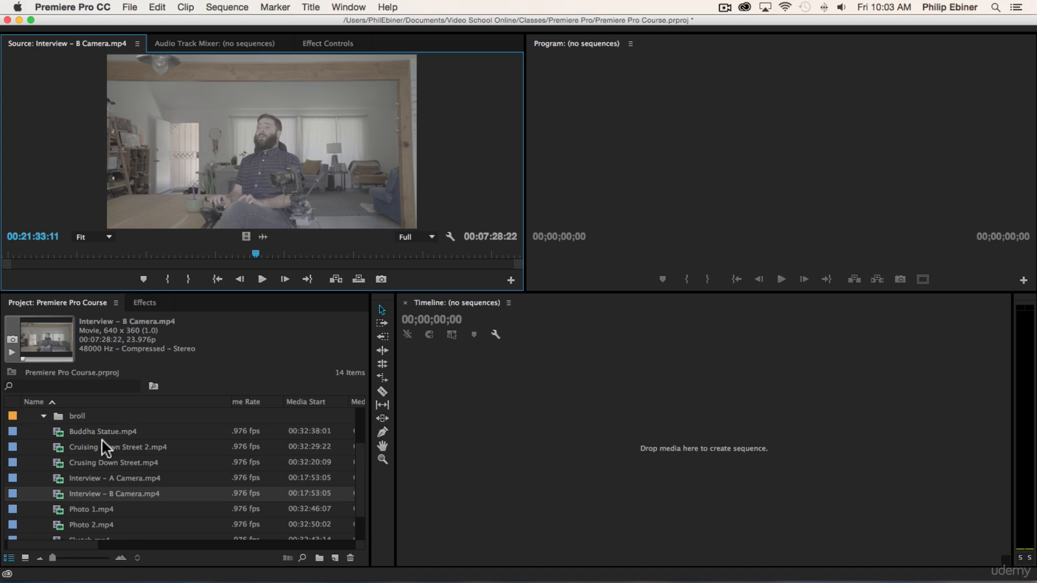
pyautogui.doubleClick(101, 444)
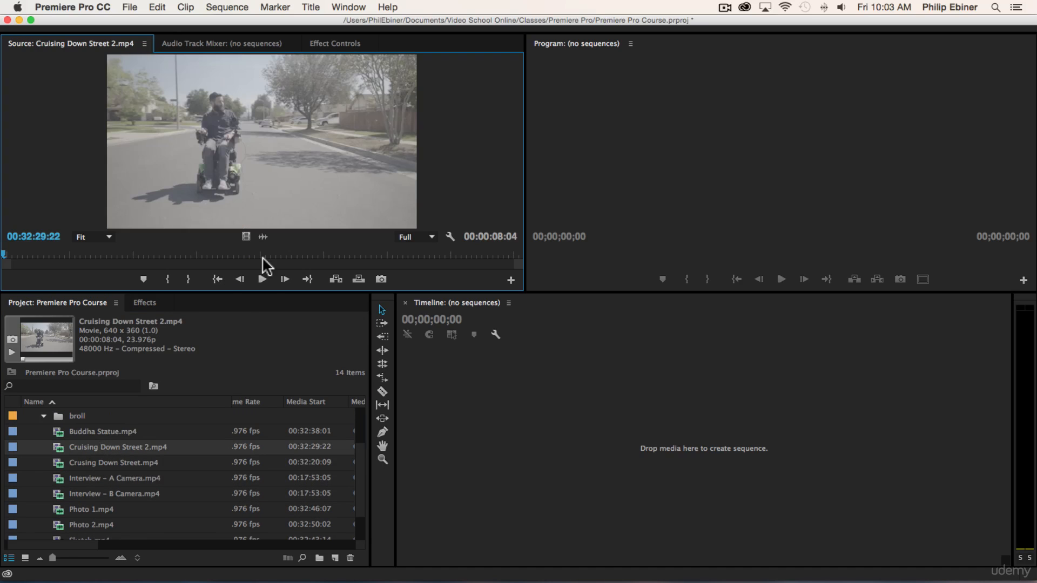
pyautogui.click(263, 278)
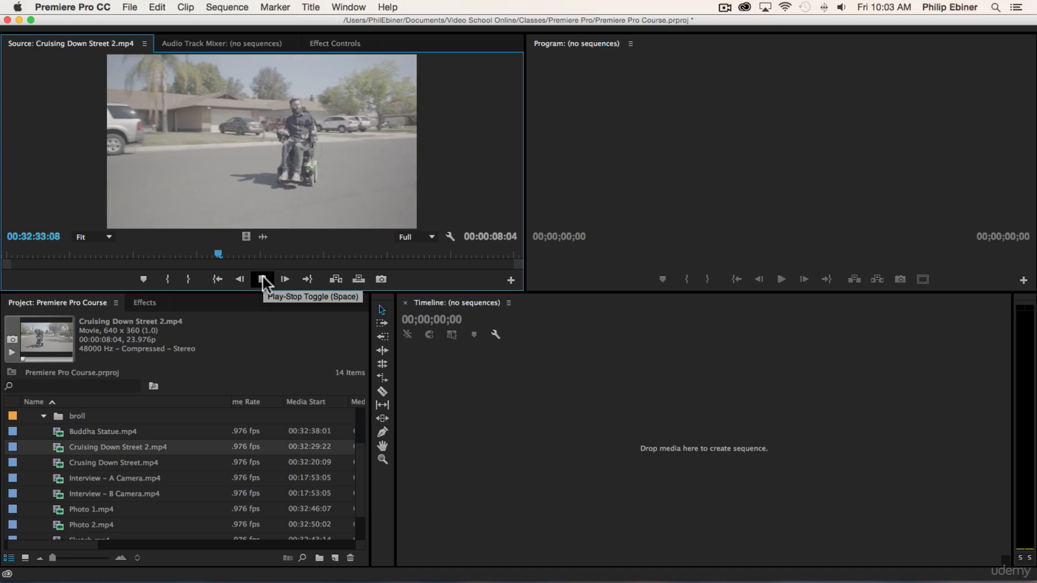
pyautogui.click(263, 279)
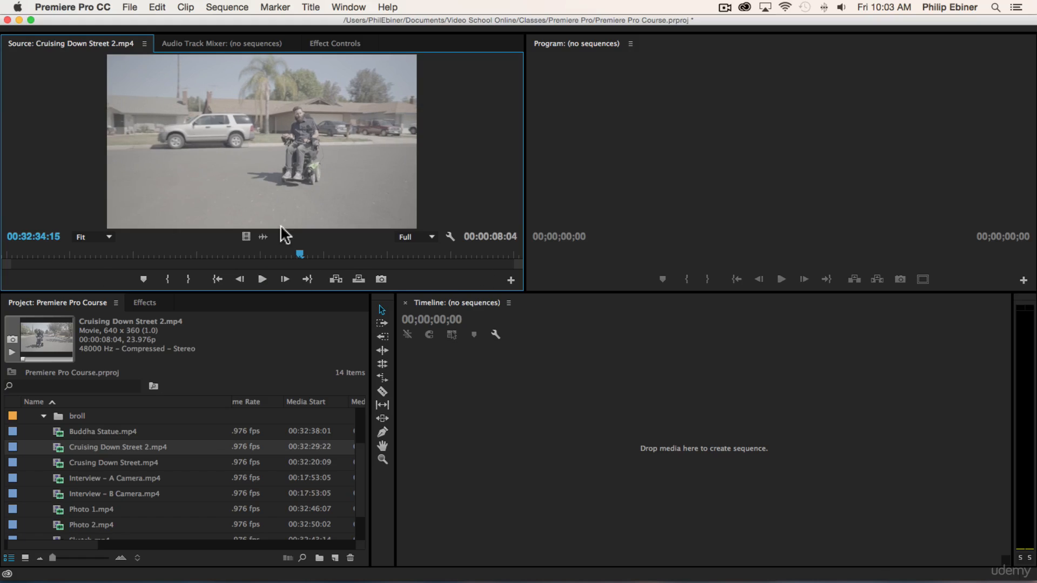
# Move the ALS Ice Bucket Challenge clip, Buddha Statue.mp4, Cruising Down Street 2.mp4 and Crusing Down Street.mp4 into the broll bin.
pyautogui.scroll(2, 120, 426)
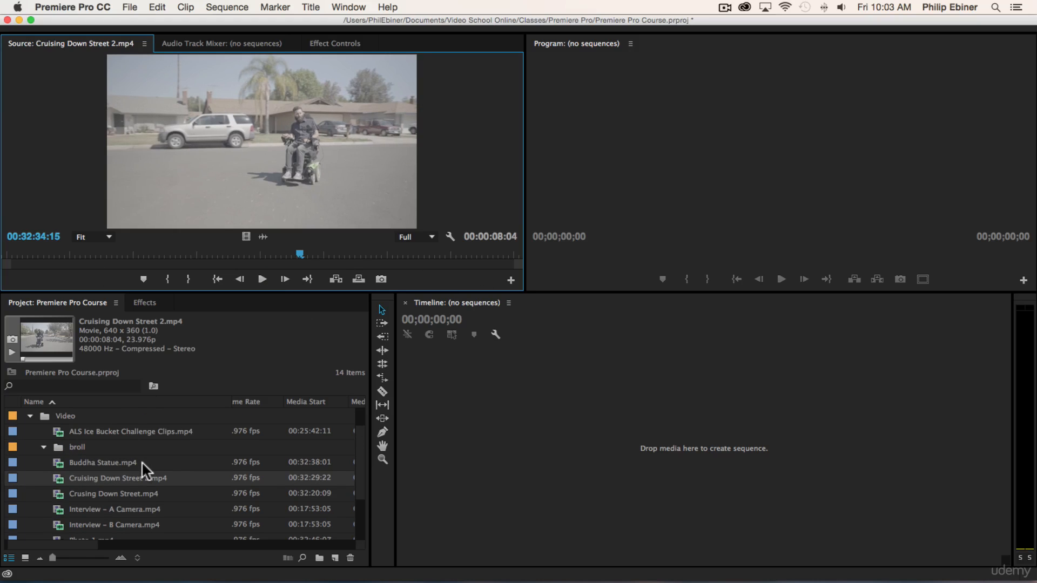
pyautogui.click(123, 487)
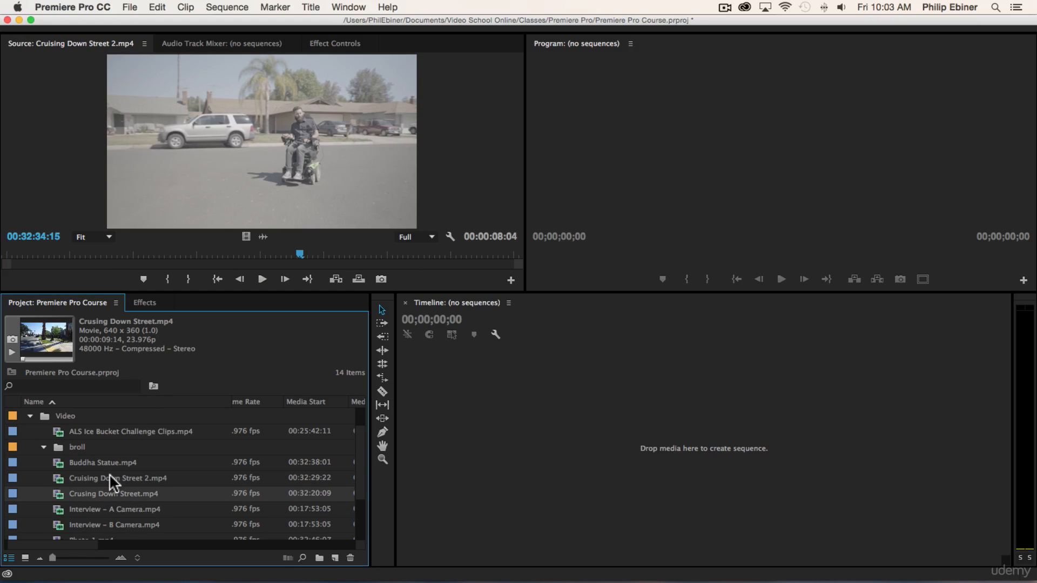
pyautogui.keyDown('shift'); pyautogui.click(109, 458); pyautogui.keyUp('shift')
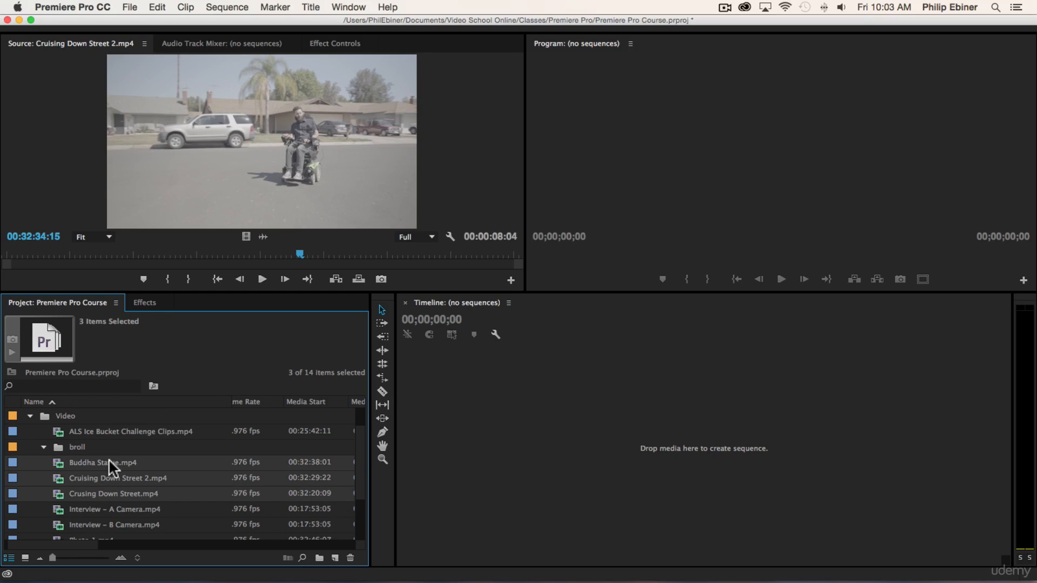
pyautogui.moveTo(109, 459); pyautogui.dragTo(69, 447)
# Move Photo 1.mp4, Photo 2.mp4, Sketch.mp4 and Working on Chair.mp4 into the broll bin and collapse it.
pyautogui.scroll(-4, 142, 449)
pyautogui.click(90, 520)
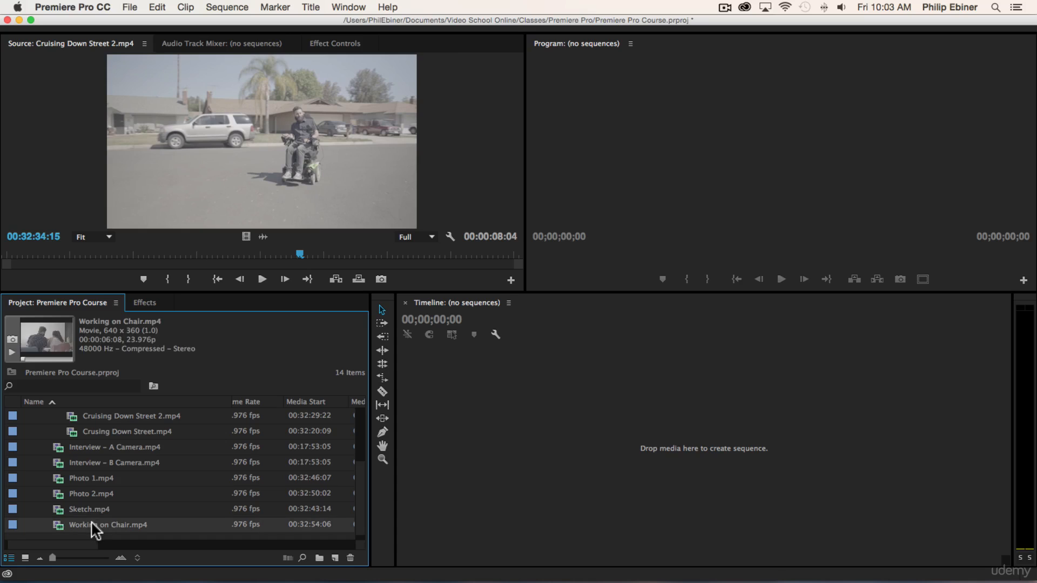
pyautogui.keyDown('shift'); pyautogui.click(103, 473); pyautogui.keyUp('shift')
pyautogui.scroll(6, 108, 481)
pyautogui.scroll(-2, 108, 489)
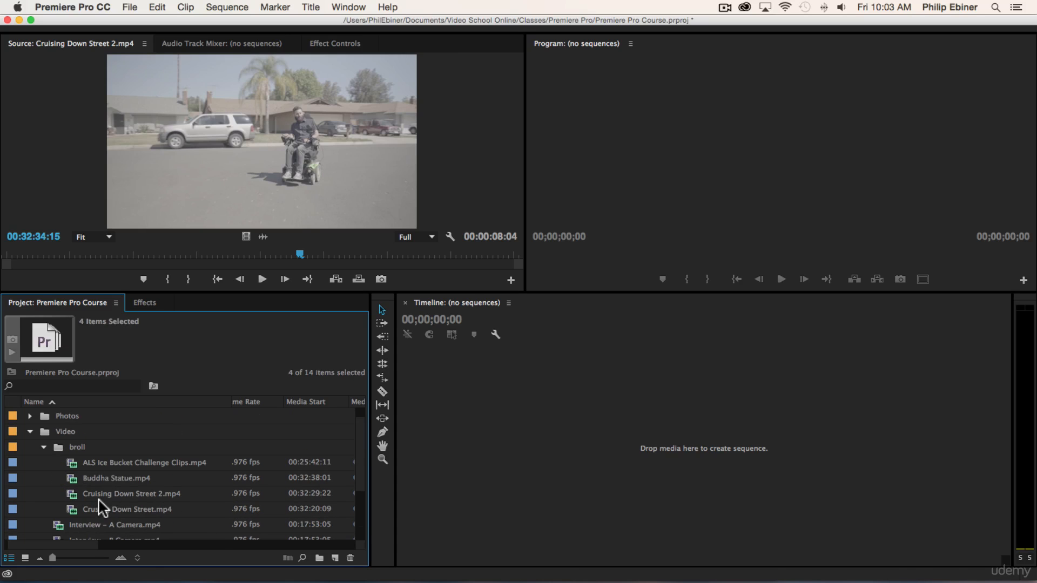
pyautogui.moveTo(86, 533); pyautogui.dragTo(99, 430)
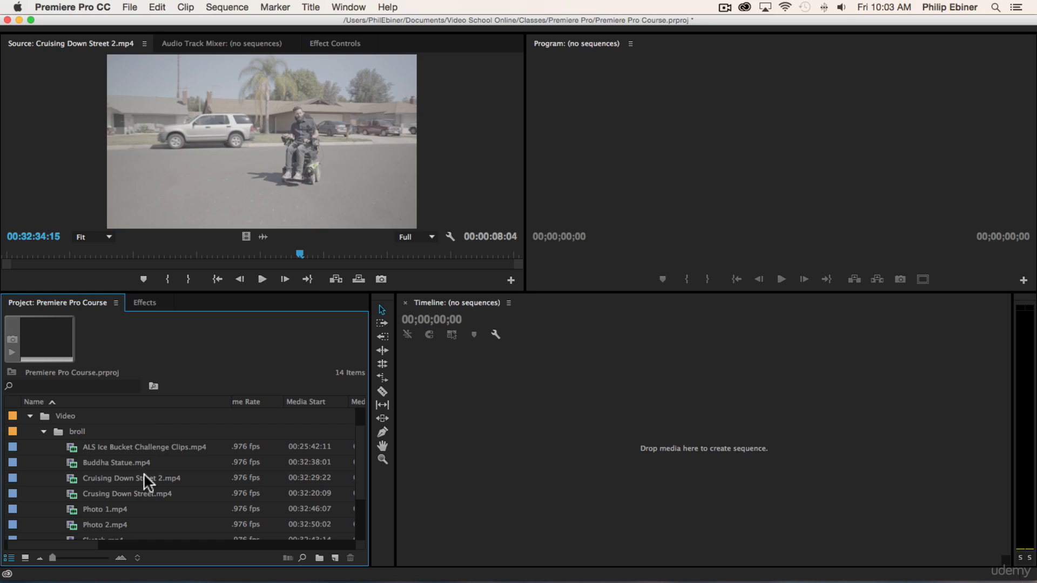
pyautogui.click(43, 430)
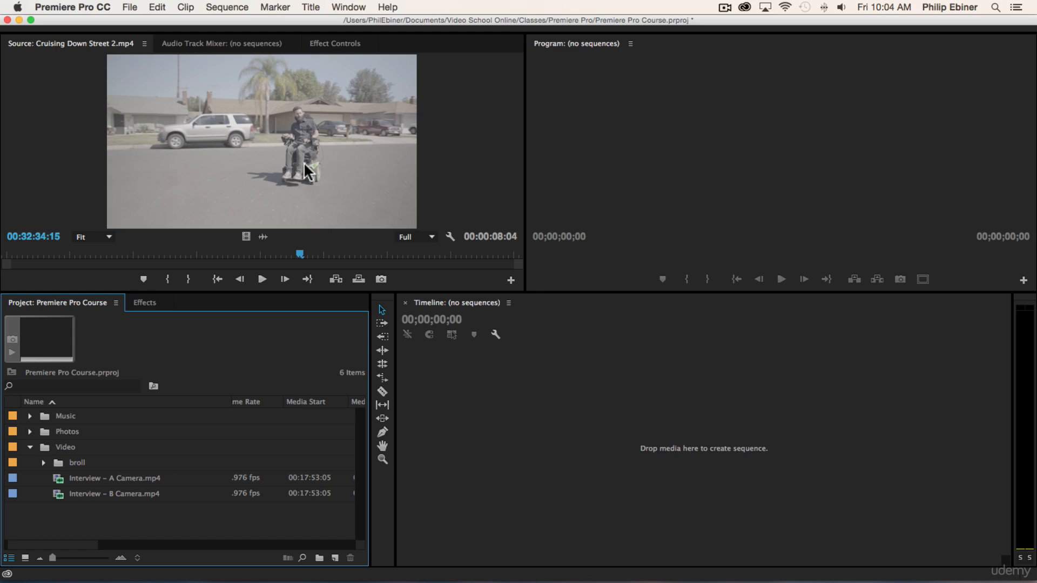
# Create a new bin named interview inside the Video bin.
pyautogui.click(58, 445)
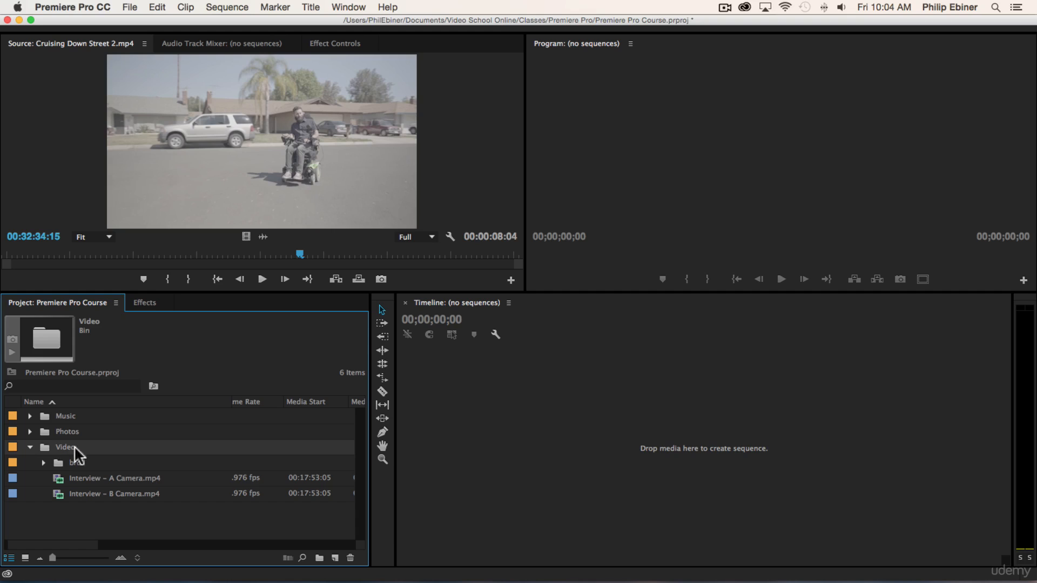
pyautogui.click(320, 559)
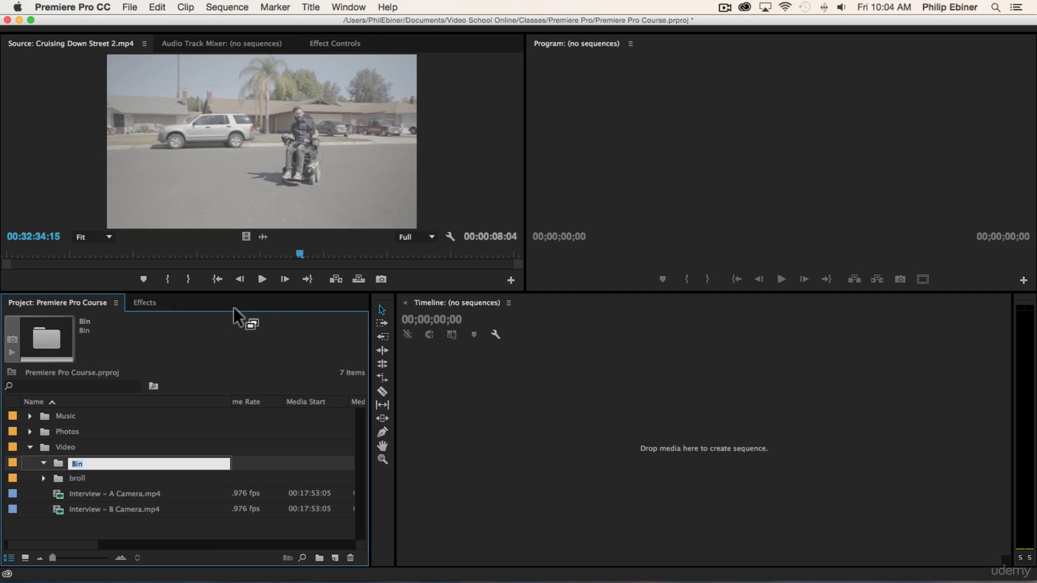
pyautogui.write('interview')
pyautogui.press('Tab')
# Move Interview – A Camera.mp4 and Interview – B Camera.mp4 into the interview bin, and collapse the interview and Video bins.
pyautogui.click(110, 510)
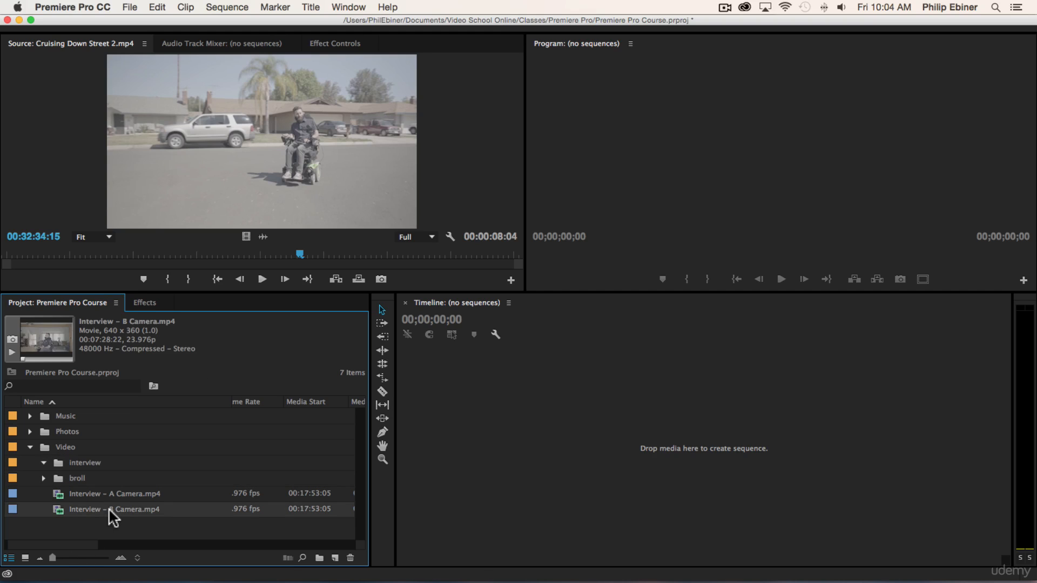
pyautogui.keyDown('shift'); pyautogui.click(118, 494); pyautogui.keyUp('shift')
pyautogui.moveTo(118, 494); pyautogui.dragTo(47, 461)
pyautogui.click(44, 463)
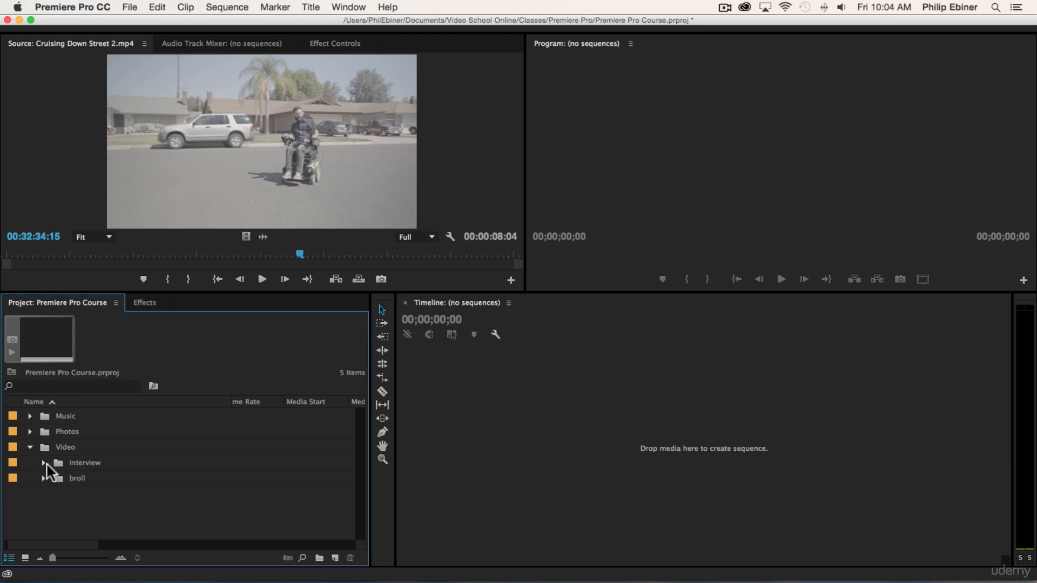
pyautogui.click(30, 446)
# Switch to Finder, review the Music, Photos and Video Clips folders inside Resources, and return to Premiere Pro.
pyautogui.press('super+Tab')
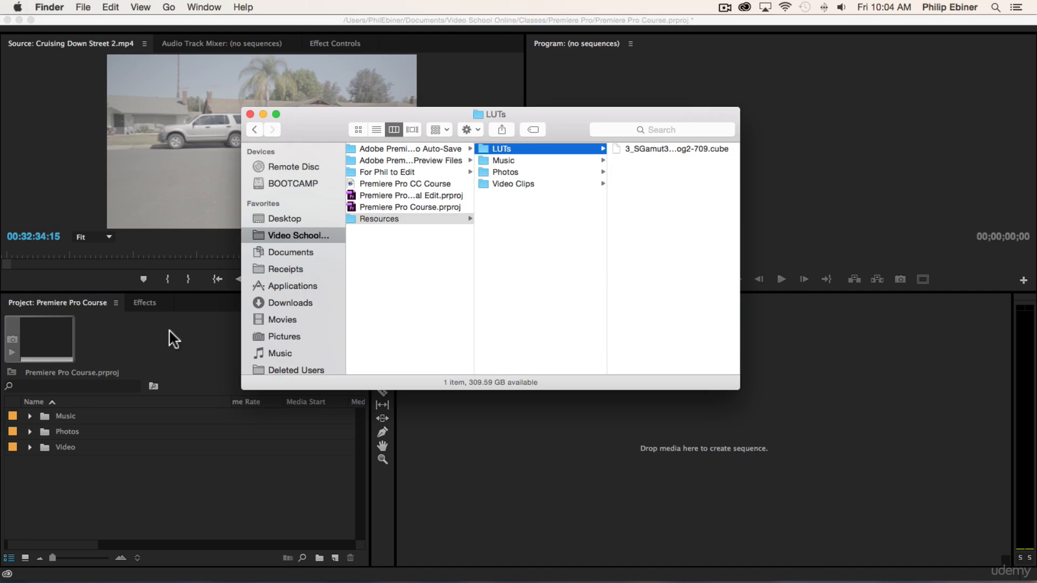
pyautogui.click(515, 158)
pyautogui.click(507, 170)
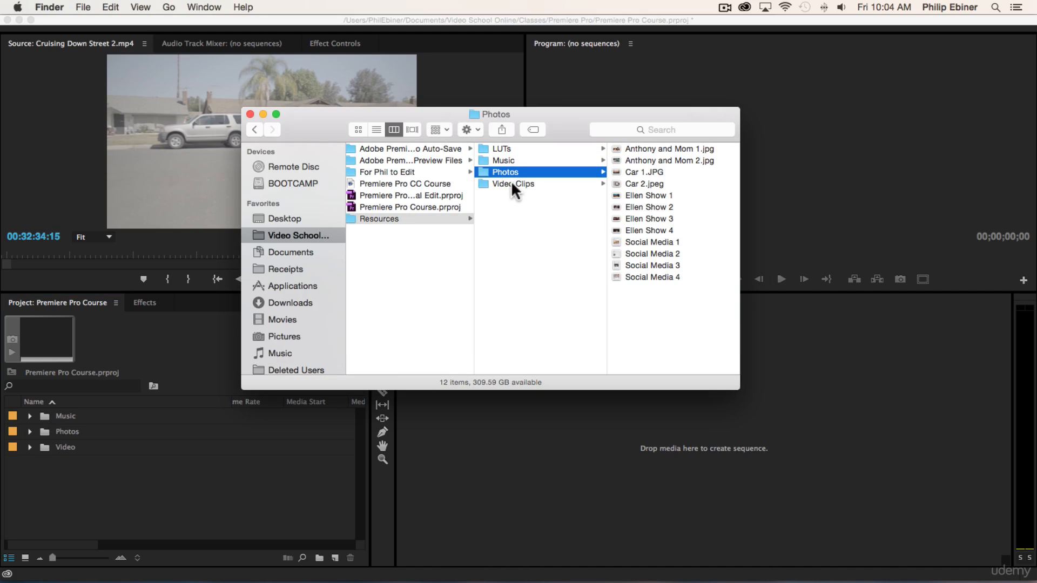
pyautogui.click(511, 184)
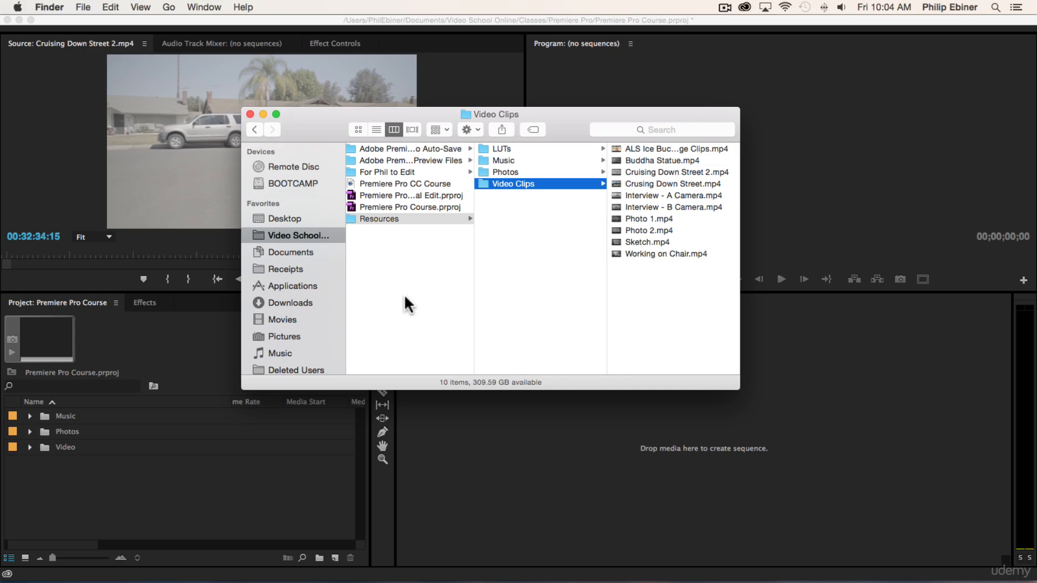
pyautogui.click(508, 213)
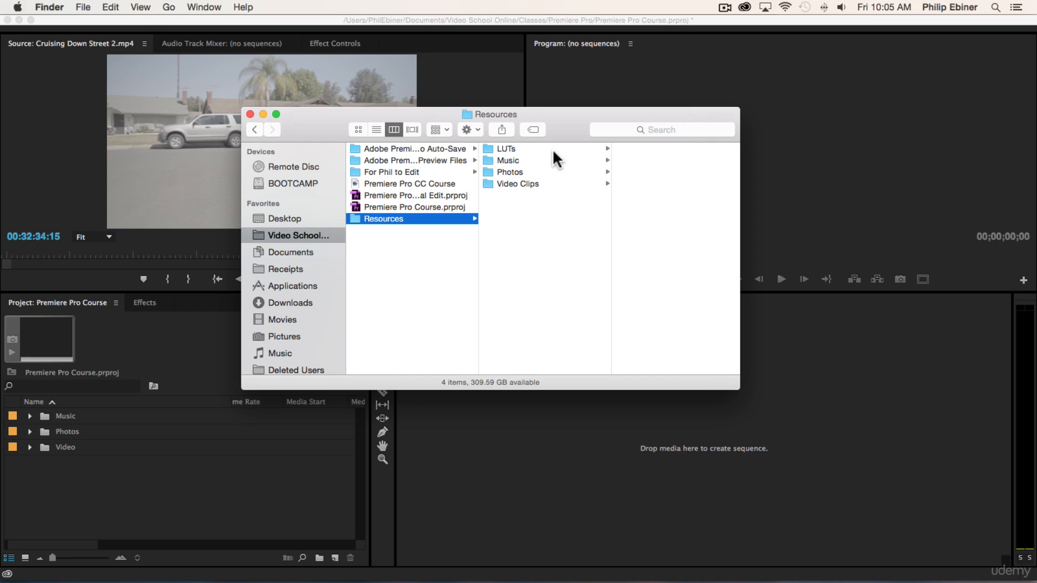
pyautogui.click(138, 471)
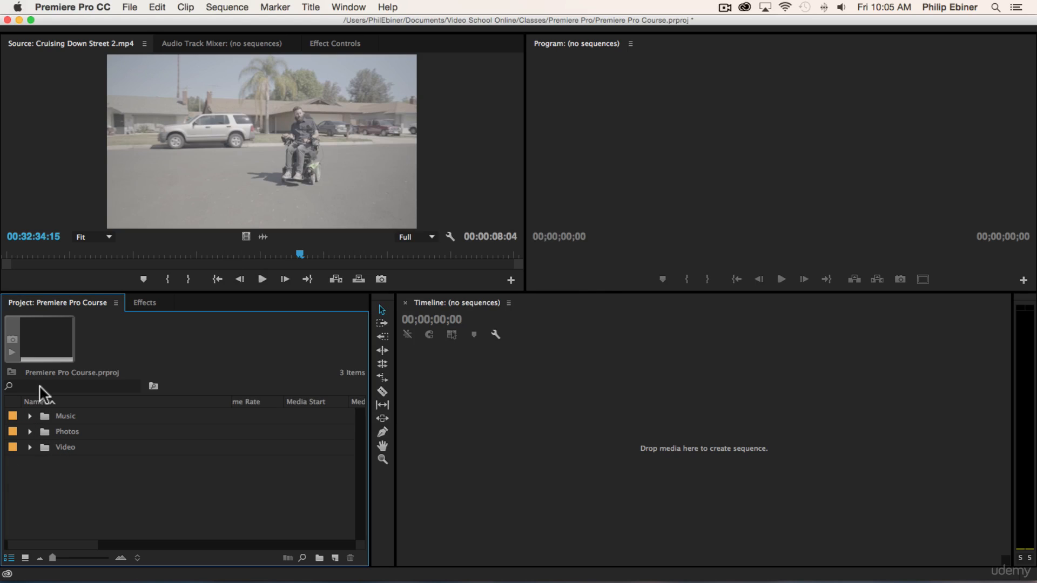
# Expand the Video and broll bins and preview Photo 1.mp4 and Photo 2.mp4 in the Source monitor, ending on Photo 1.mp4.
pyautogui.click(29, 447)
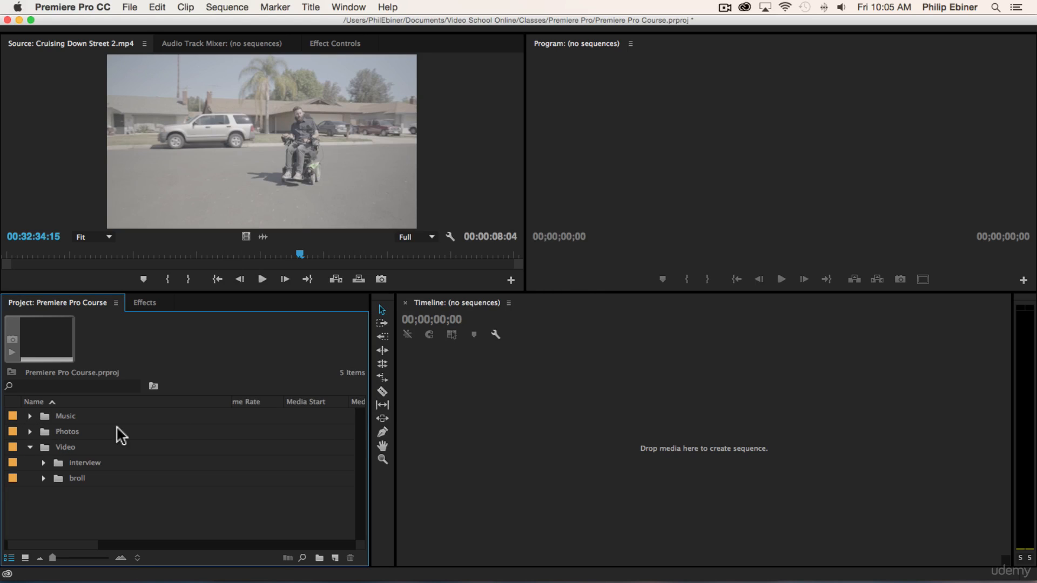
pyautogui.click(43, 478)
pyautogui.scroll(-3, 124, 456)
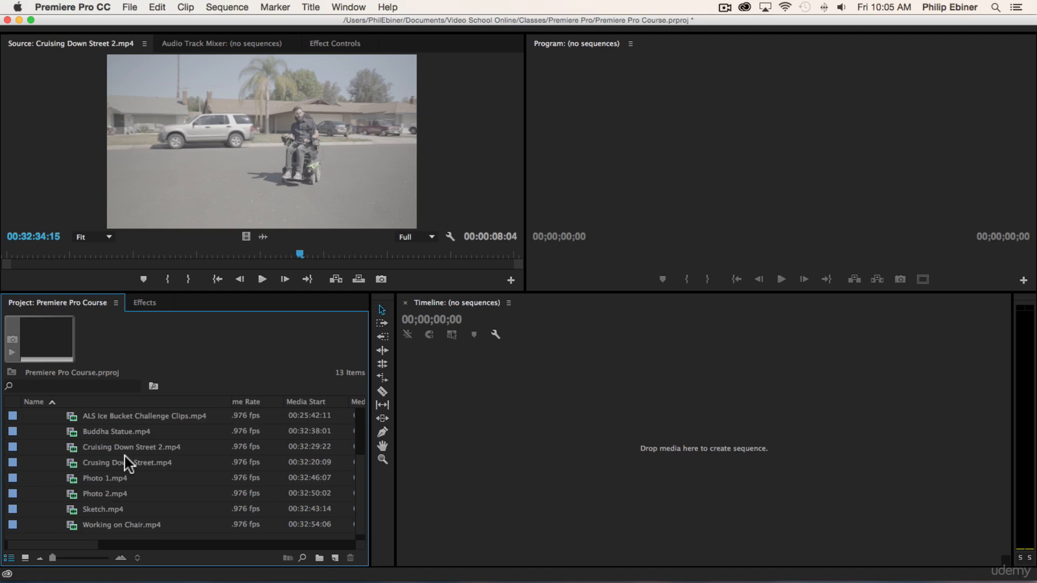
pyautogui.doubleClick(70, 473)
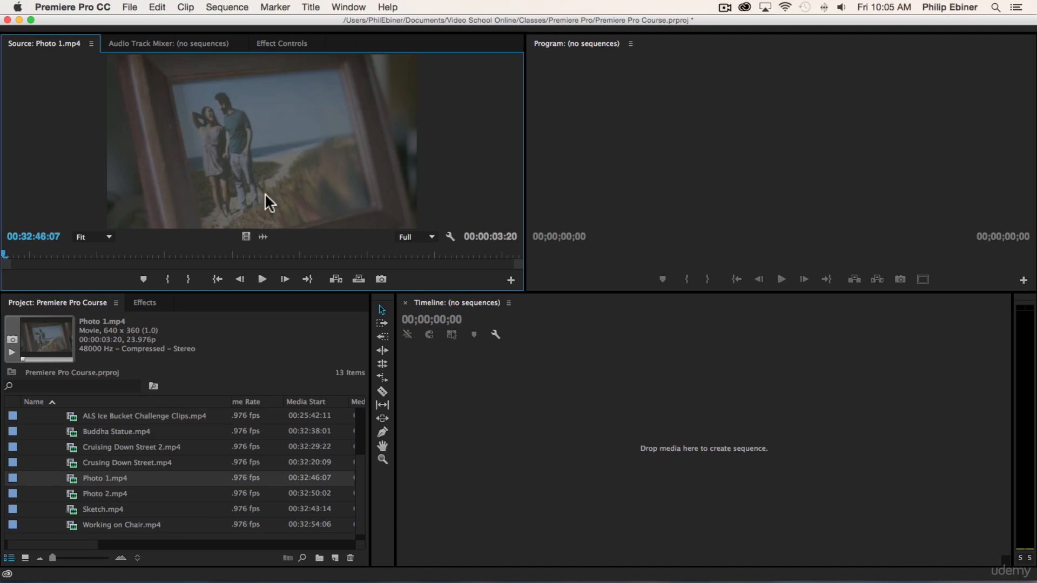
pyautogui.doubleClick(98, 494)
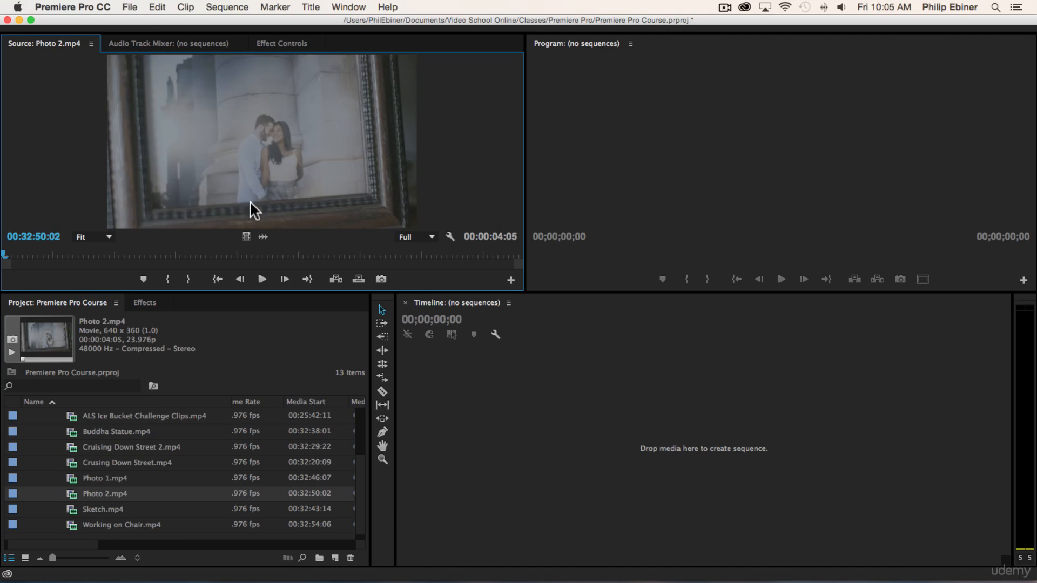
pyautogui.doubleClick(161, 476)
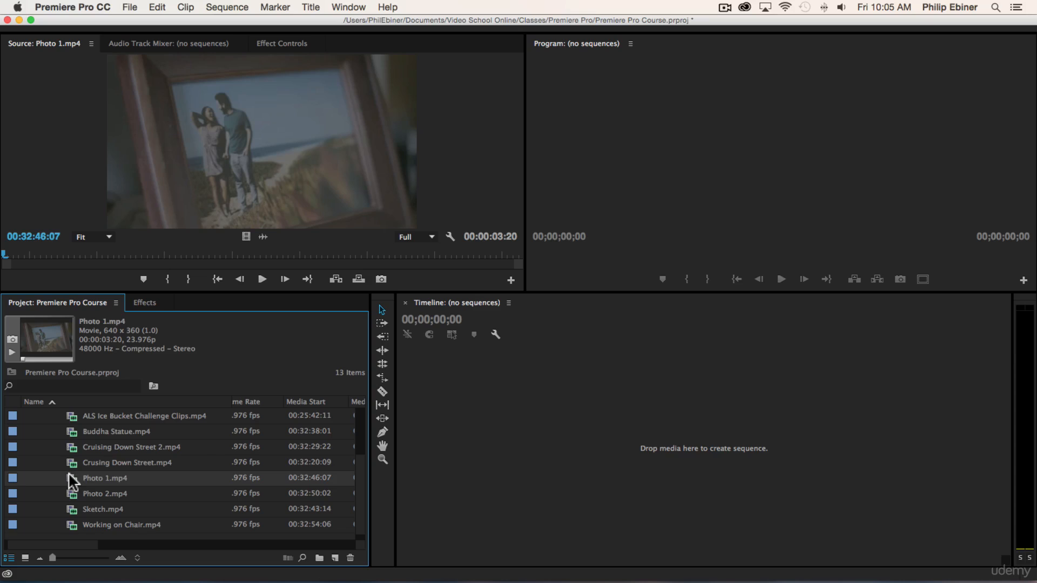
# Rename Photo 1.mp4 in the broll bin with "Photo of", the couple's first names and "at beach".
pyautogui.click(181, 480)
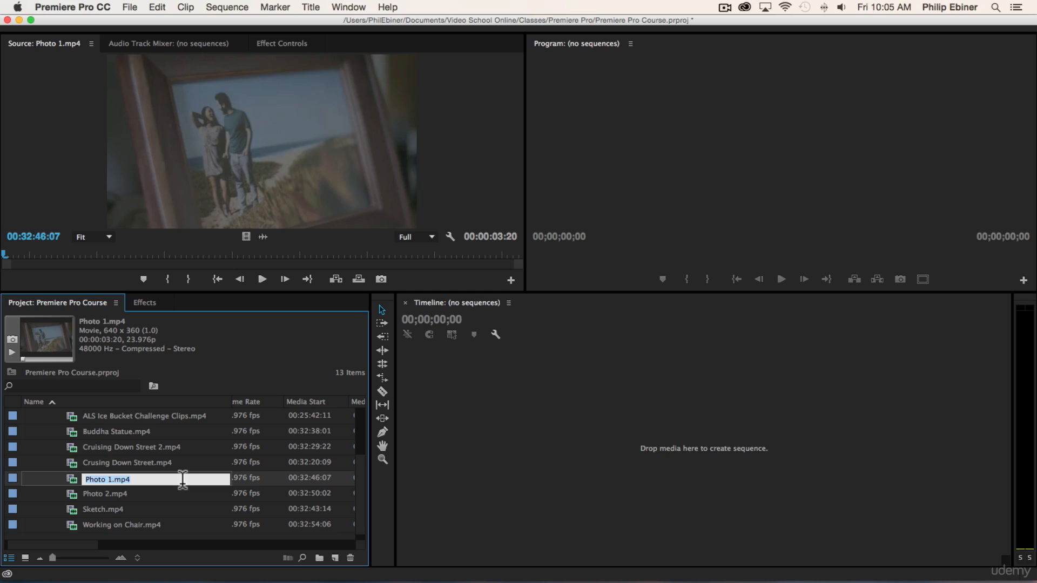
pyautogui.write('Photo of Anthony and Laarne at Beach')
pyautogui.press('BackSpace')
pyautogui.press('BackSpace')
pyautogui.press('BackSpace')
pyautogui.press('BackSpace')
pyautogui.press('BackSpace')
pyautogui.write('beach')
pyautogui.press('Tab')
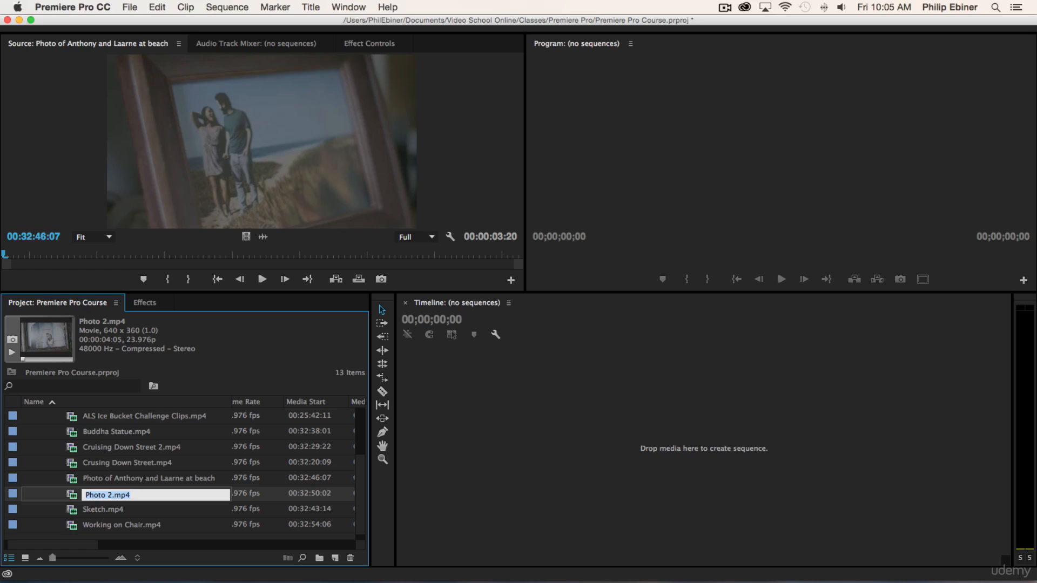
# Load Photo 2.mp4 in the Source monitor and rename it with "Photo of", the couple's first names and "in front of building".
pyautogui.doubleClick(72, 493)
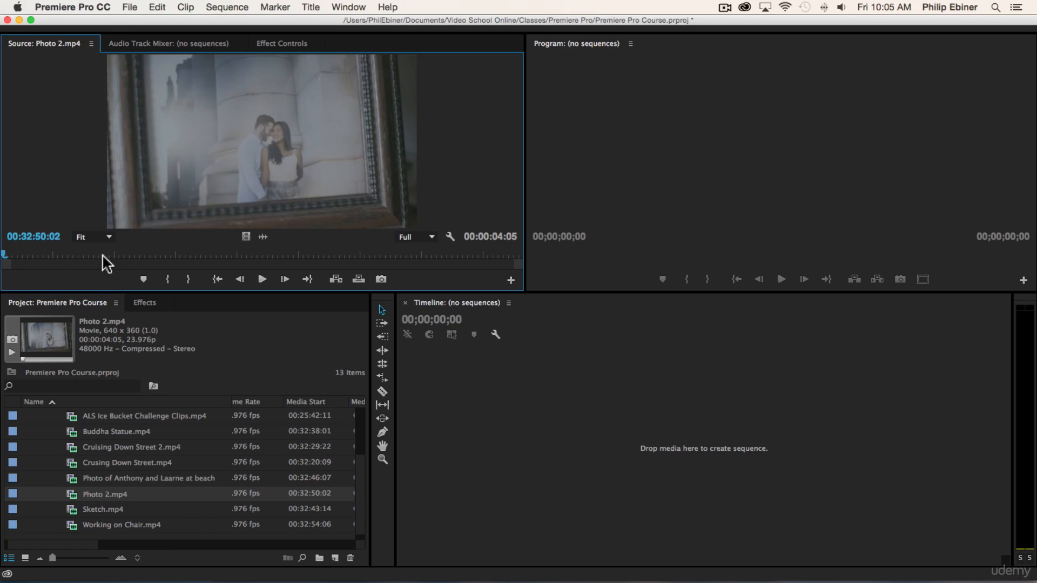
pyautogui.click(101, 496)
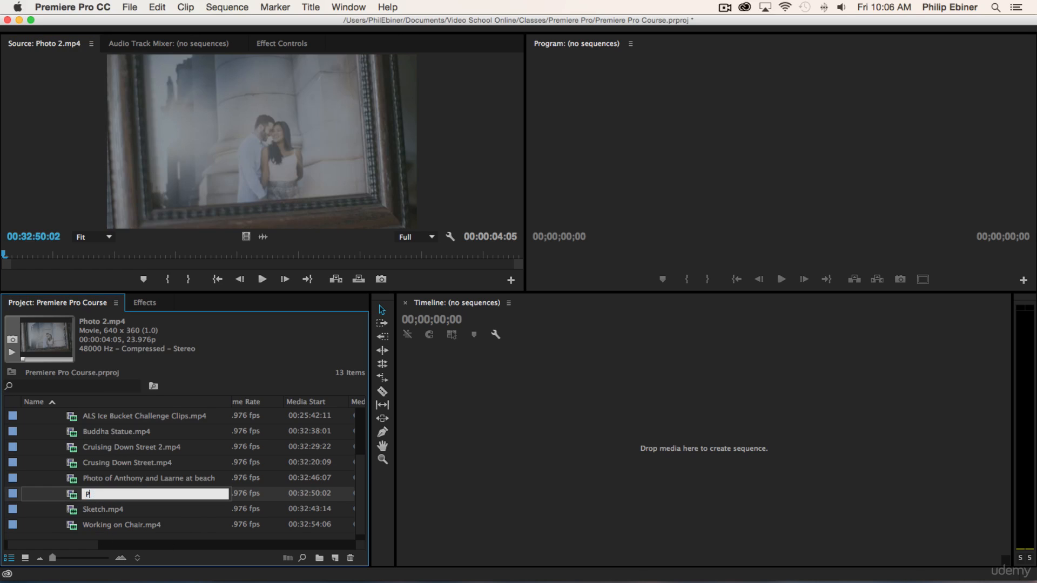
pyautogui.write('Photo of Anthony and Laarne a')
pyautogui.press('BackSpace')
pyautogui.write('in front of building')
pyautogui.press('Tab')
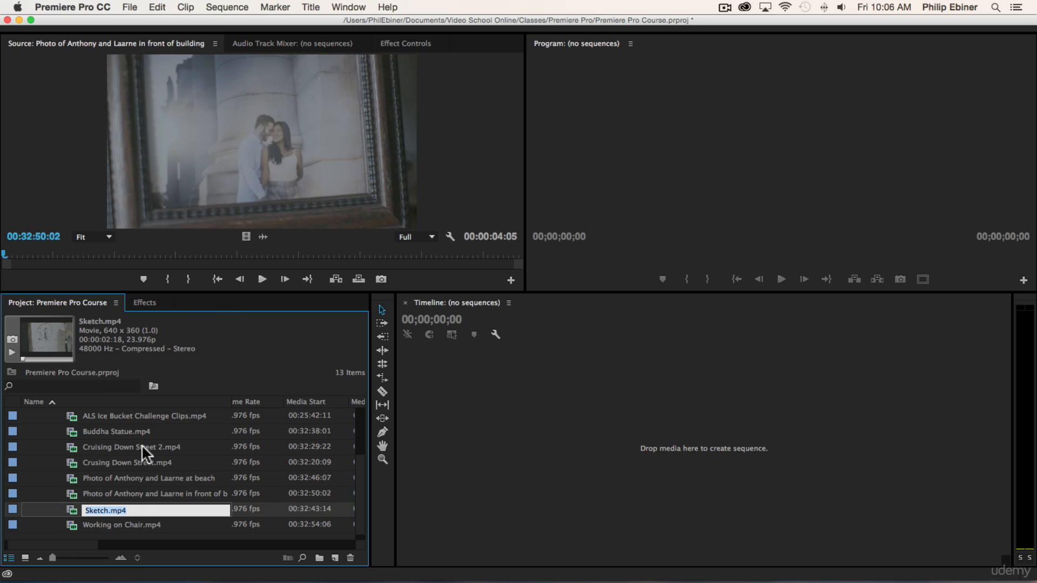
# Look over the clip names in the broll bin and their Frame Rate and Media Start details.
pyautogui.scroll(3, 142, 445)
pyautogui.scroll(-3, 135, 445)
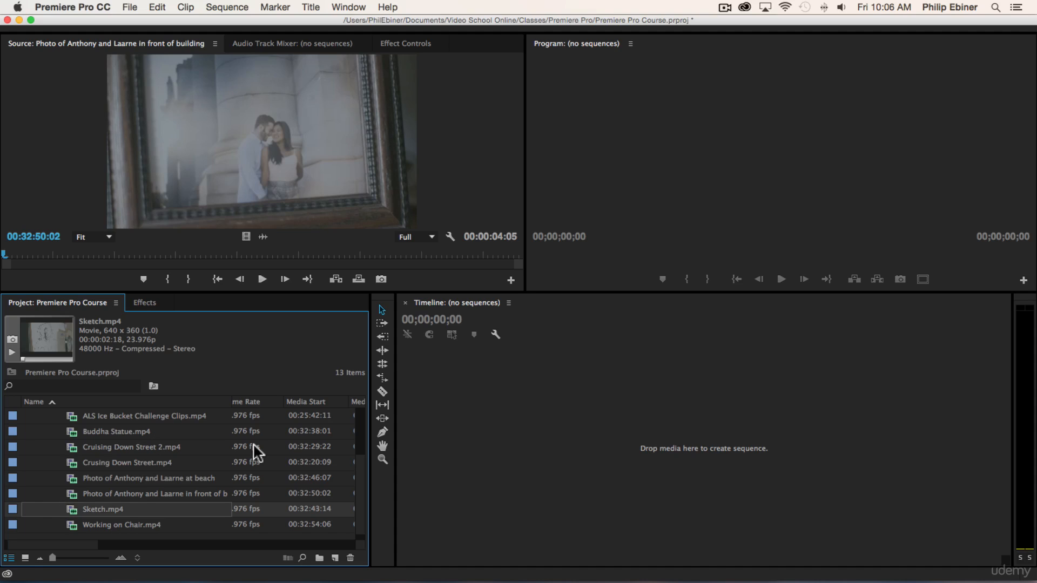
pyautogui.hscroll(-2, 194, 420)
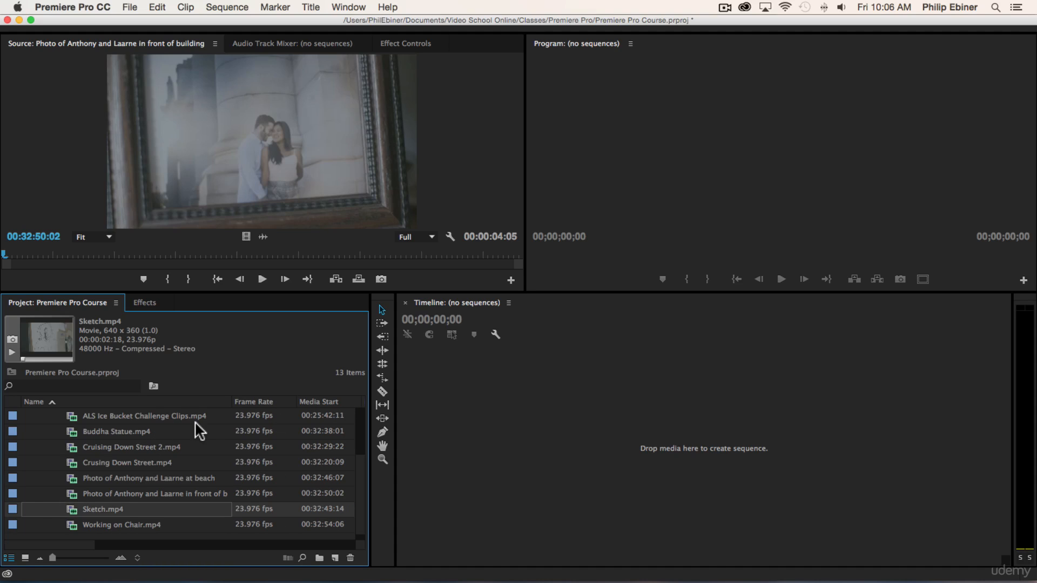
pyautogui.scroll(3, 161, 426)
pyautogui.scroll(-1, 161, 426)
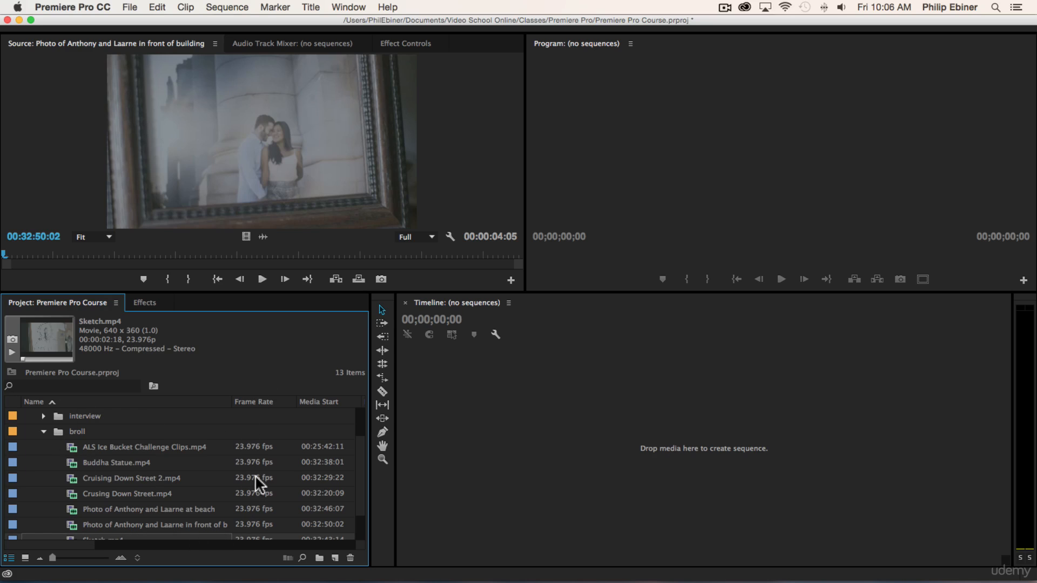
pyautogui.scroll(-2, 273, 477)
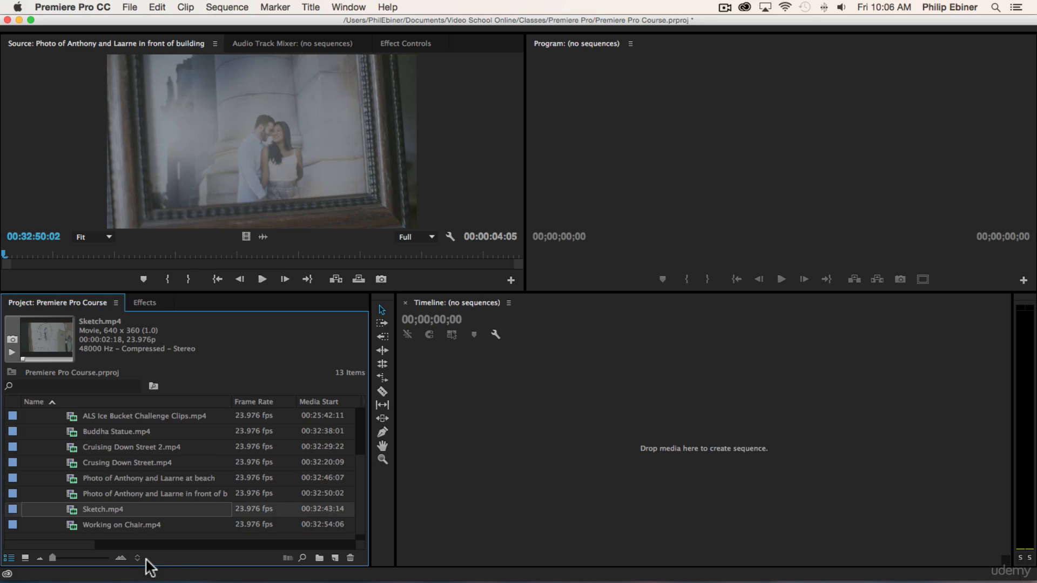
pyautogui.moveTo(84, 551); pyautogui.dragTo(116, 548)
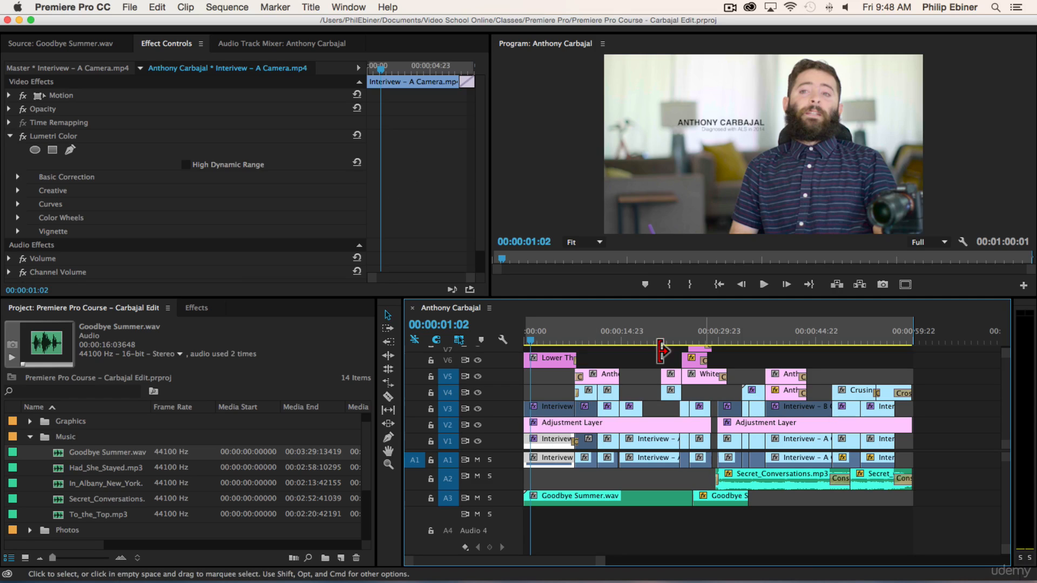
# In the Carbajal Edit project, look at the interview clip's Lumetri Color effect and the available effects categories, ending on the project's media list.
pyautogui.click(65, 137)
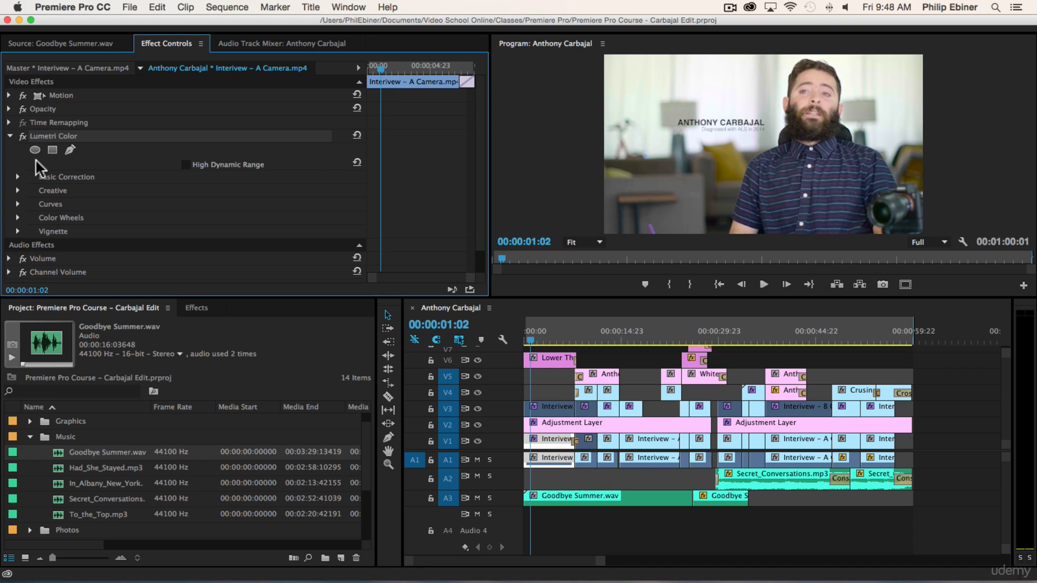
pyautogui.click(197, 308)
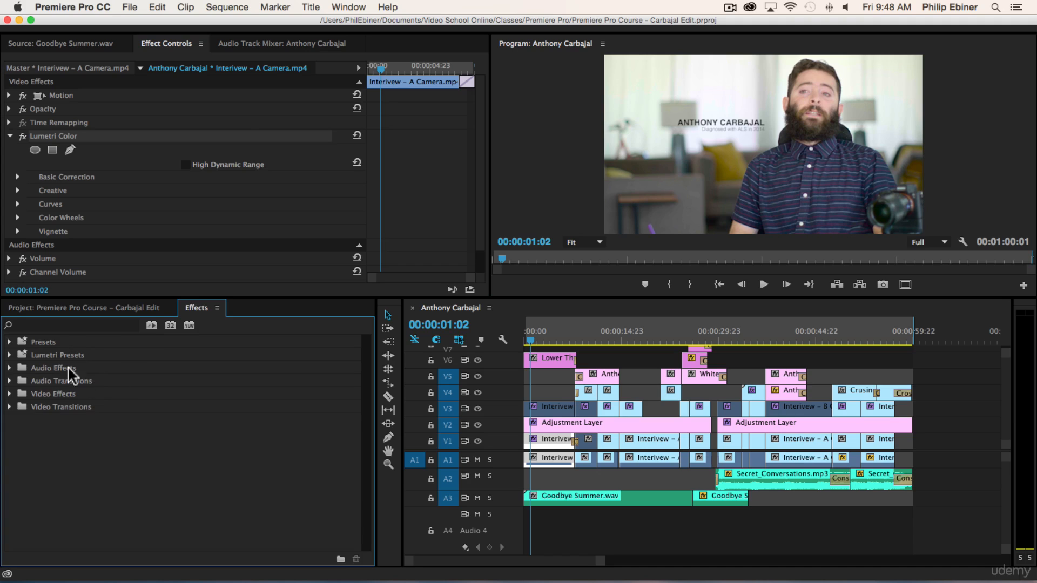
pyautogui.click(96, 308)
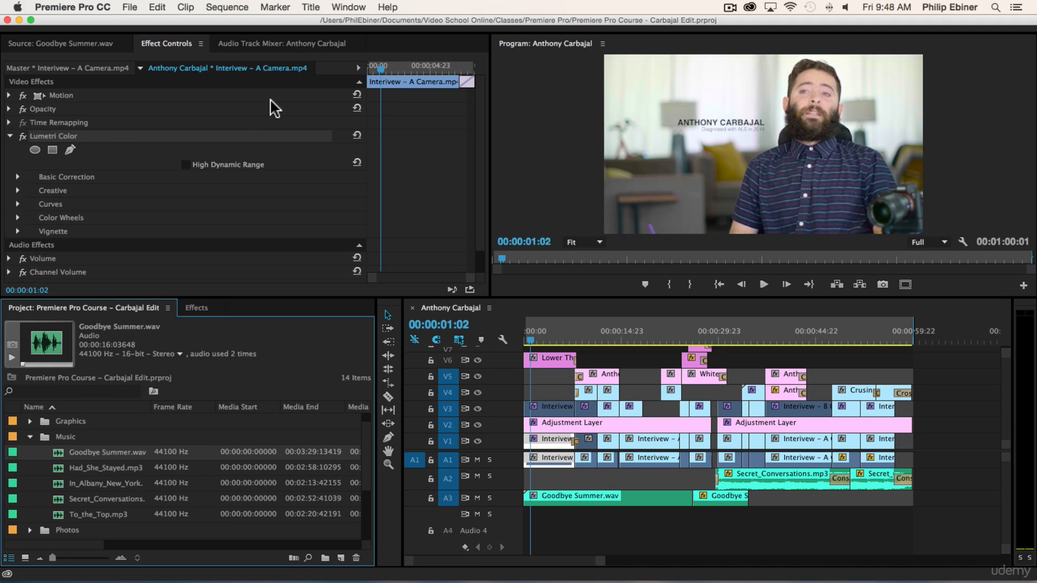